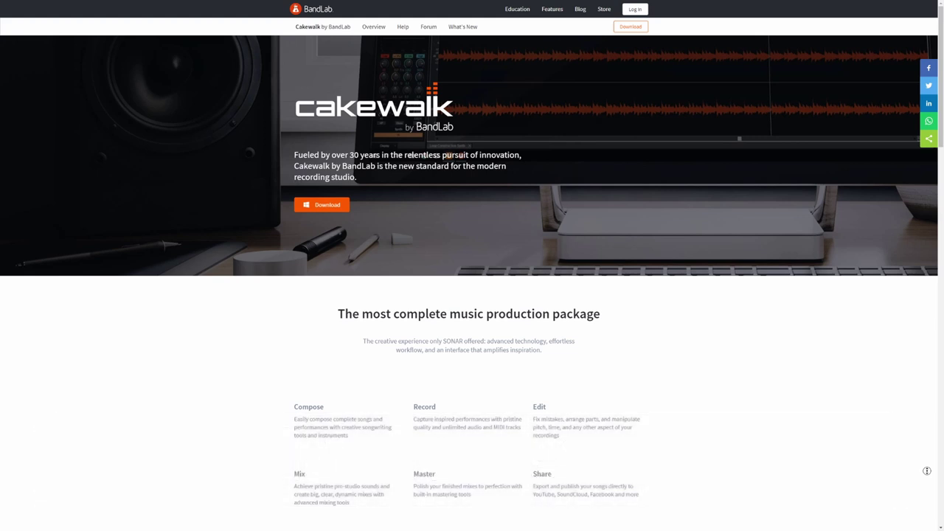
Scroll down the Cakewalk product page to the Creativity without limits and A World of Instruments sections
scroll(926, 479, down, 1)
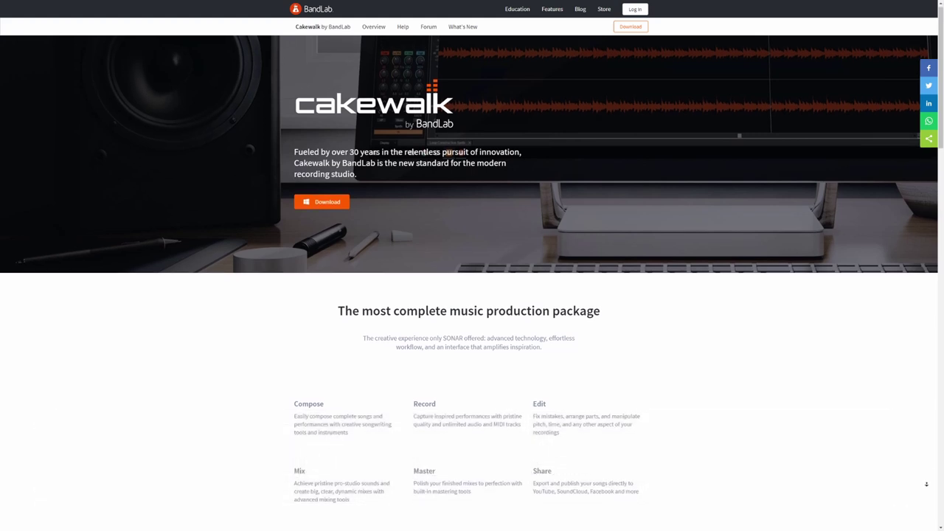
scroll(927, 485, down, 1)
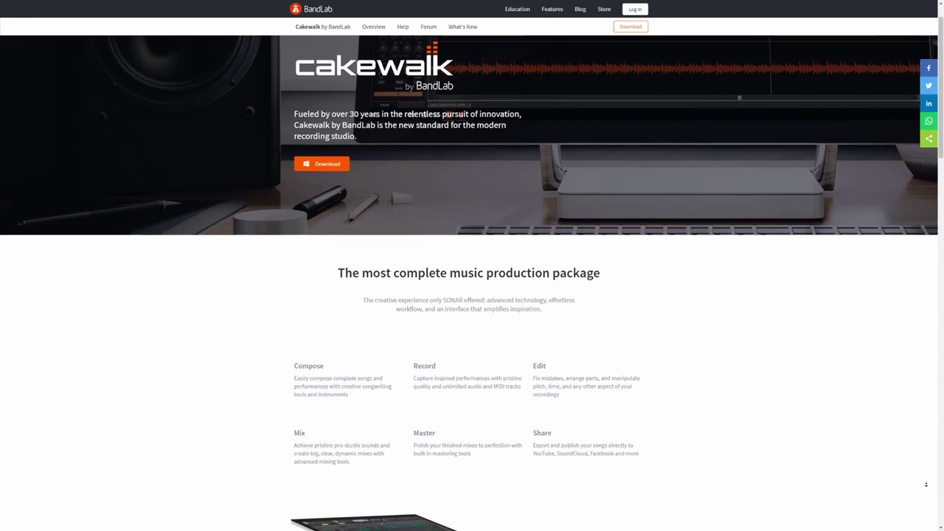
scroll(926, 485, down, 1)
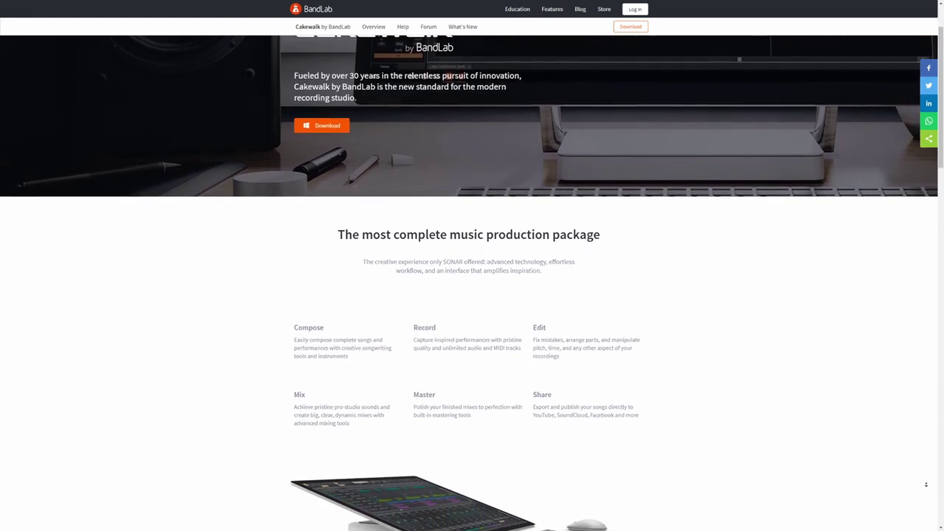
scroll(926, 485, down, 1)
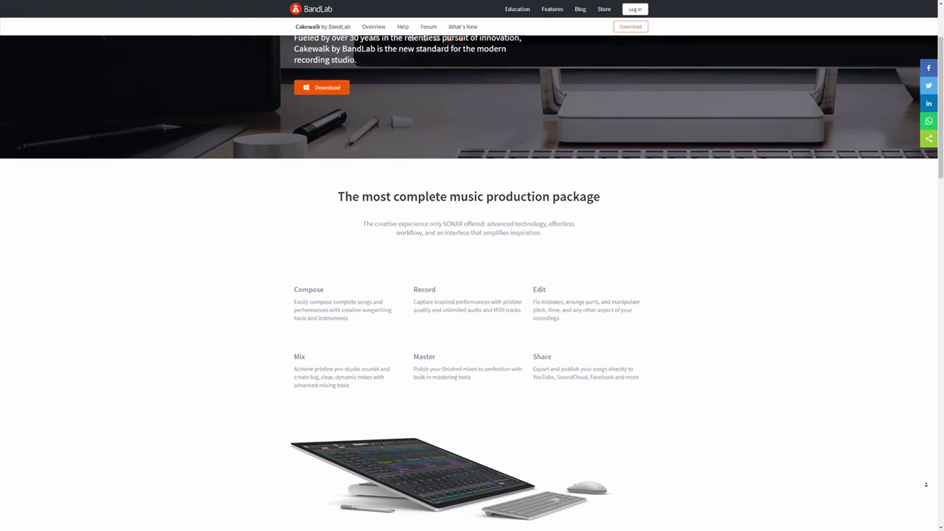
scroll(926, 485, down, 1)
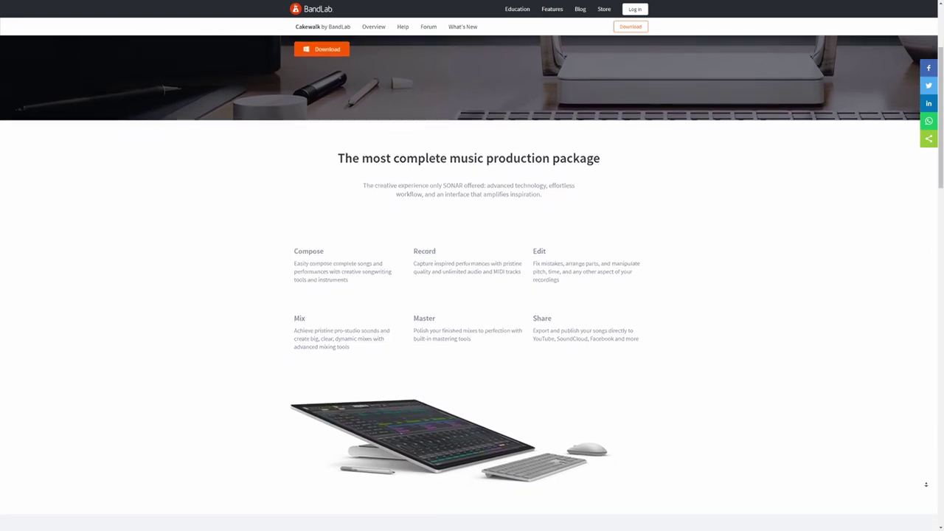
scroll(926, 485, down, 1)
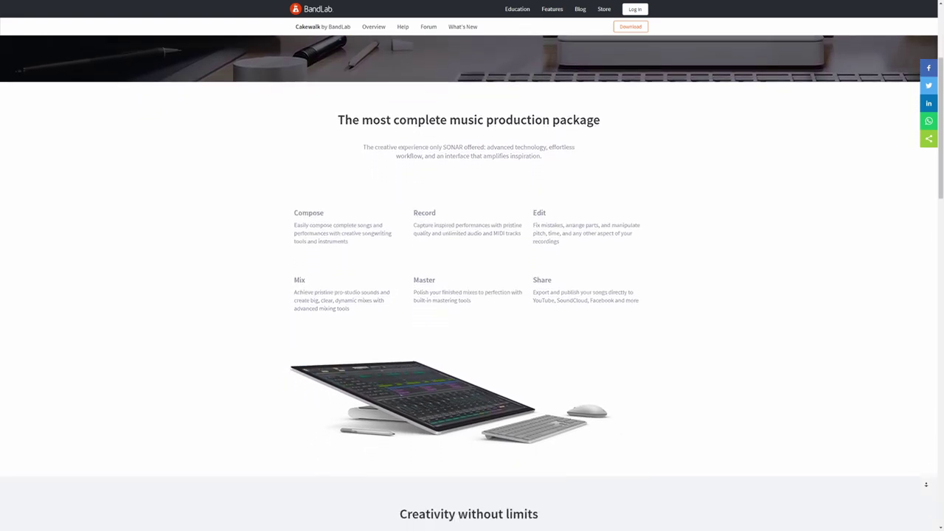
scroll(926, 485, down, 1)
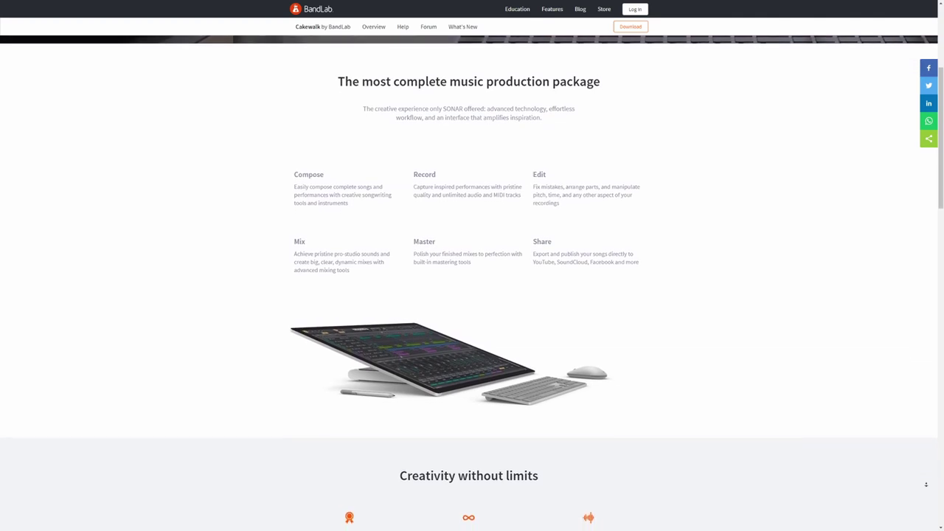
scroll(926, 485, down, 1)
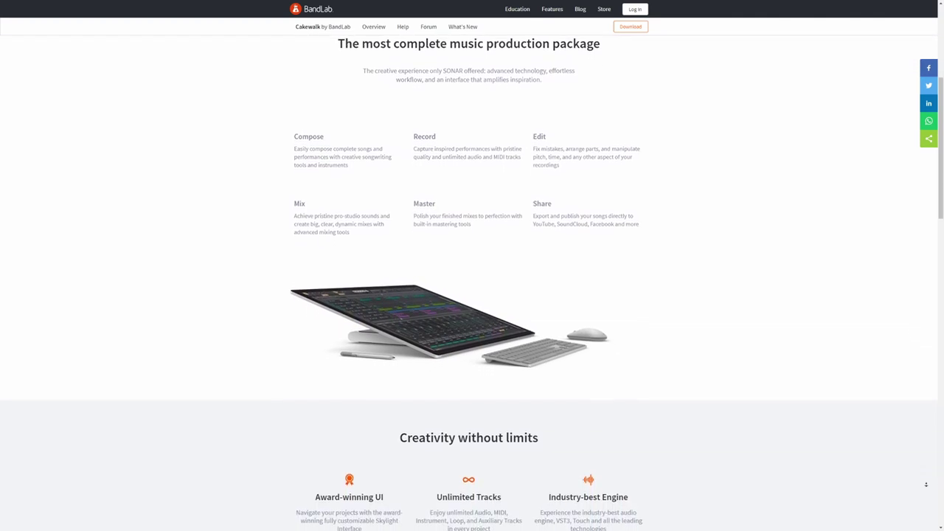
scroll(926, 485, down, 1)
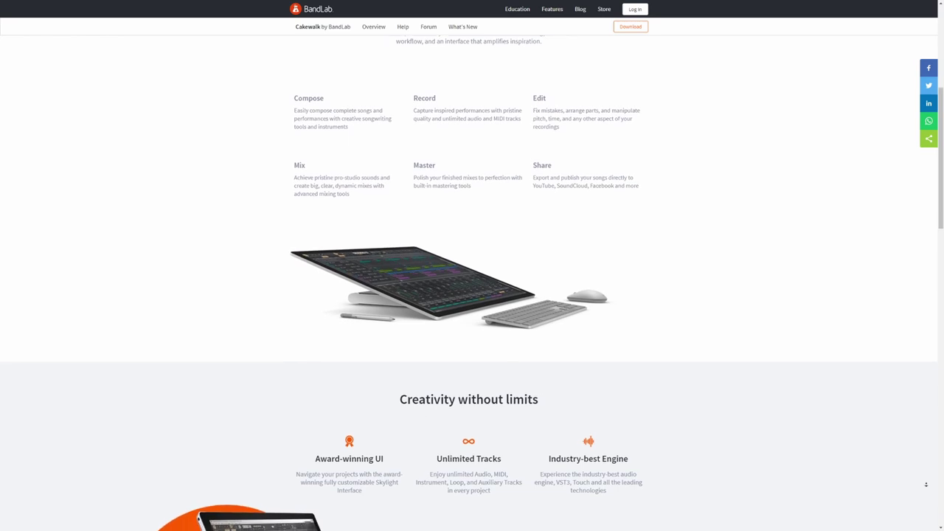
scroll(926, 484, down, 1)
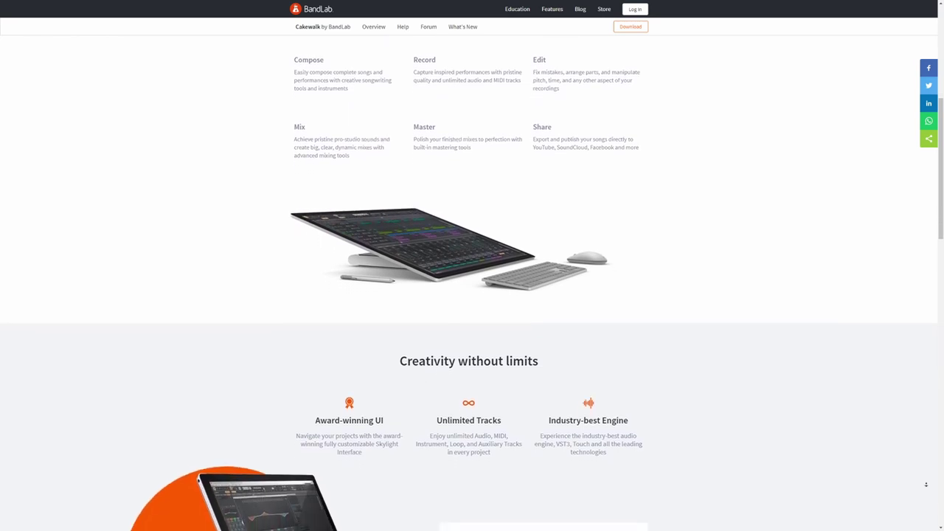
scroll(926, 485, down, 1)
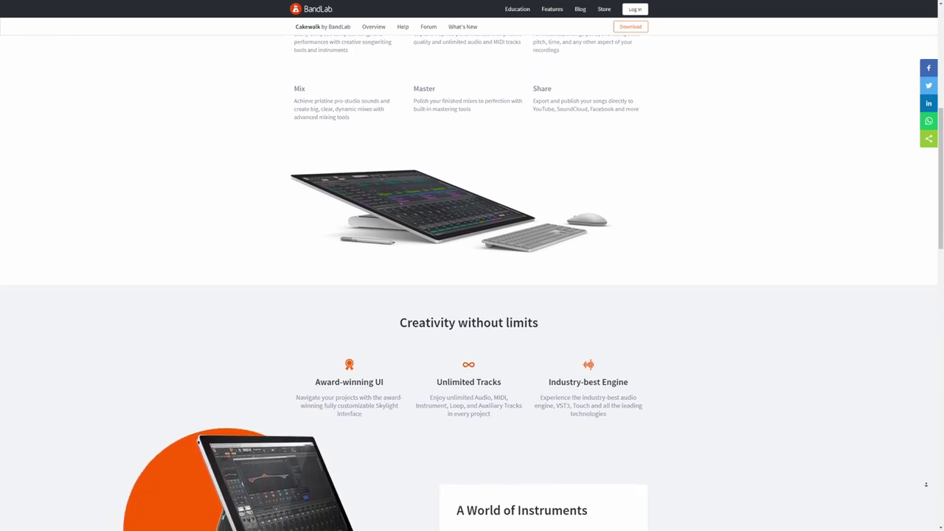
scroll(926, 484, down, 1)
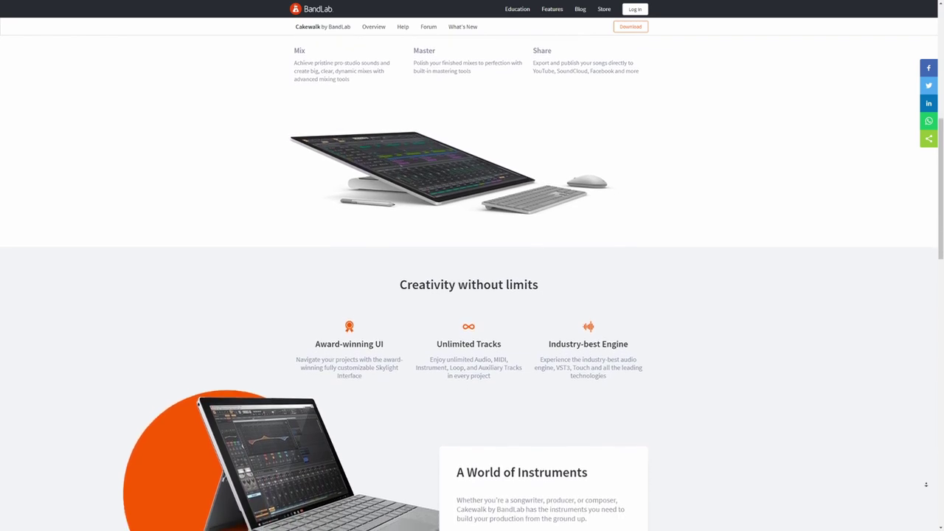
scroll(926, 485, down, 1)
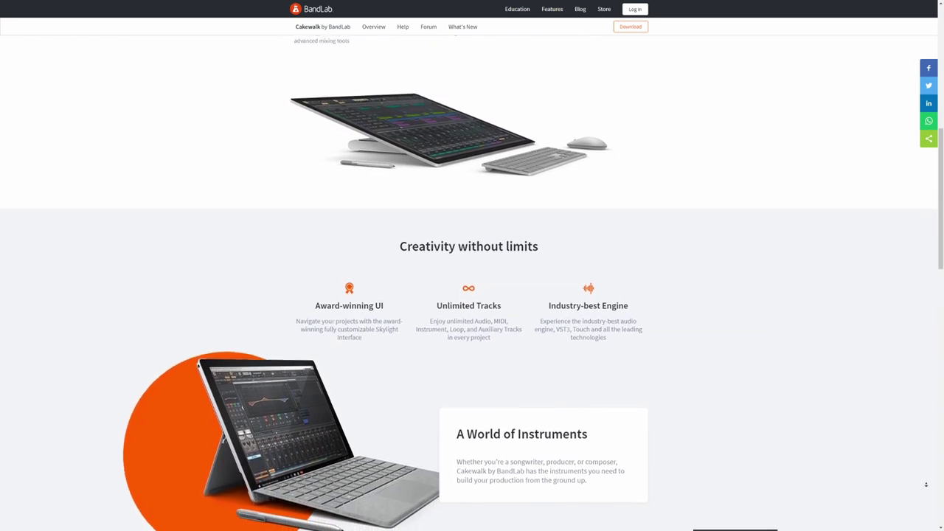
scroll(926, 484, down, 1)
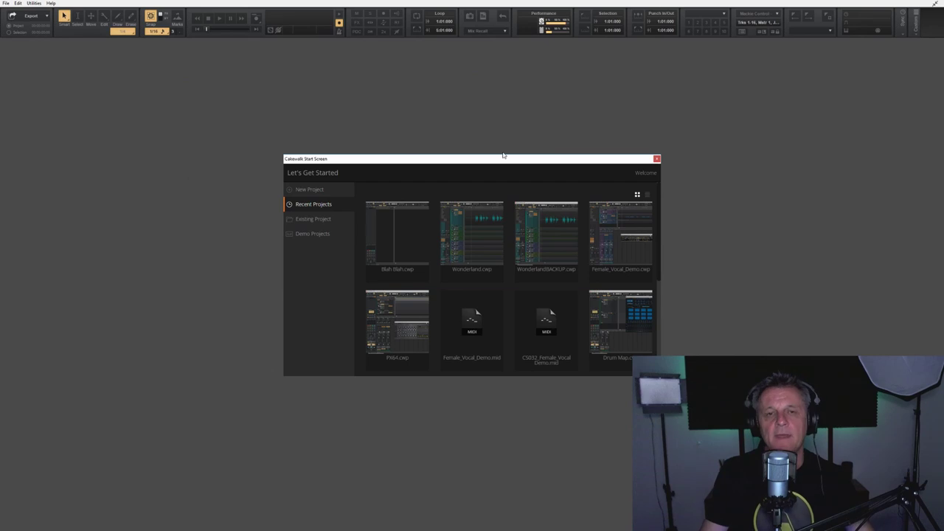
Create a new project from the Empty Project template and maximise its window
click(302, 189)
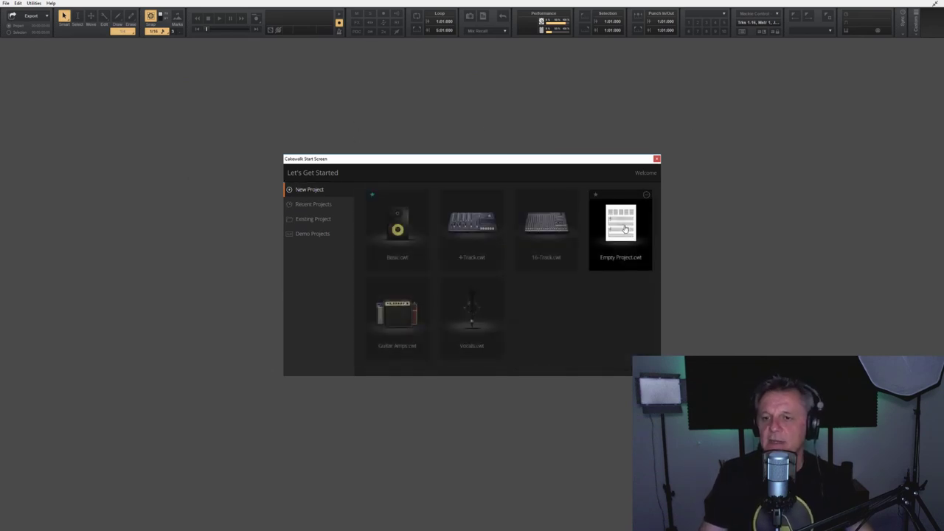
click(642, 251)
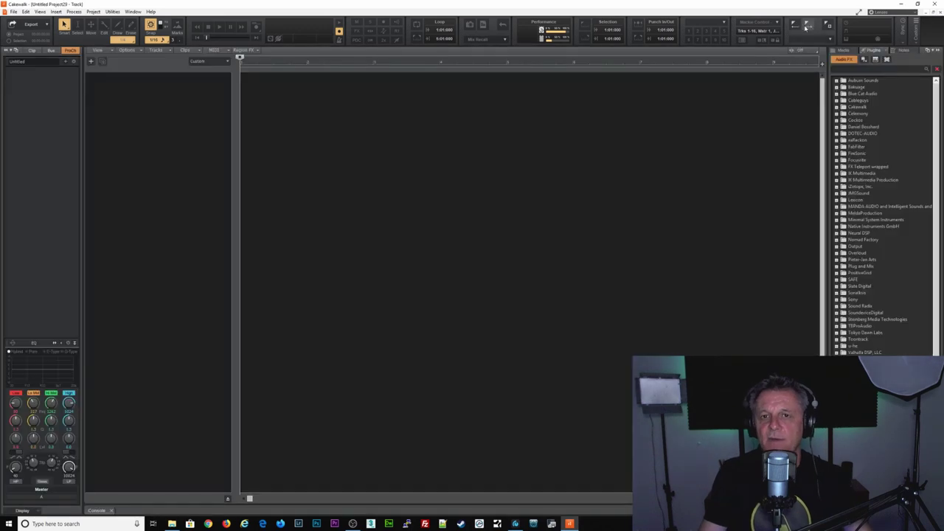
click(860, 13)
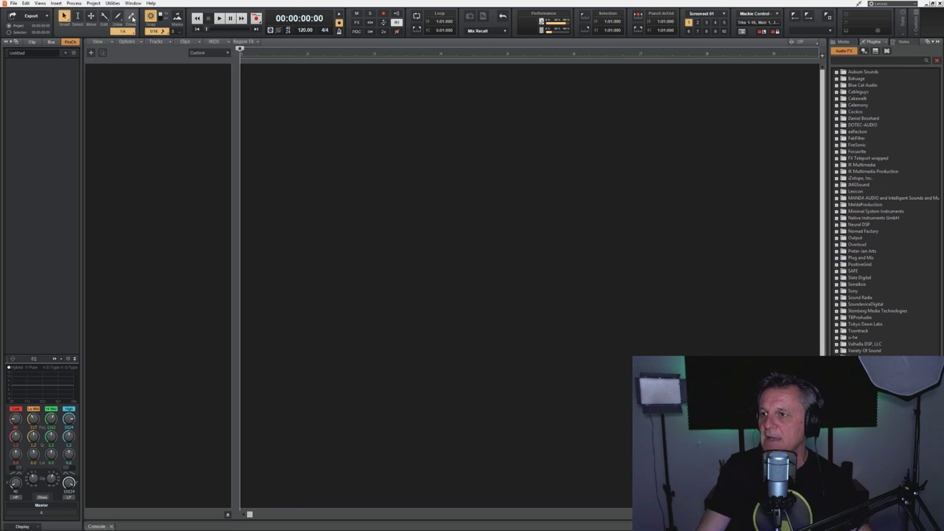
Insert a tempo change, tapping the beat until the tempo reads 71 BPM
click(96, 4)
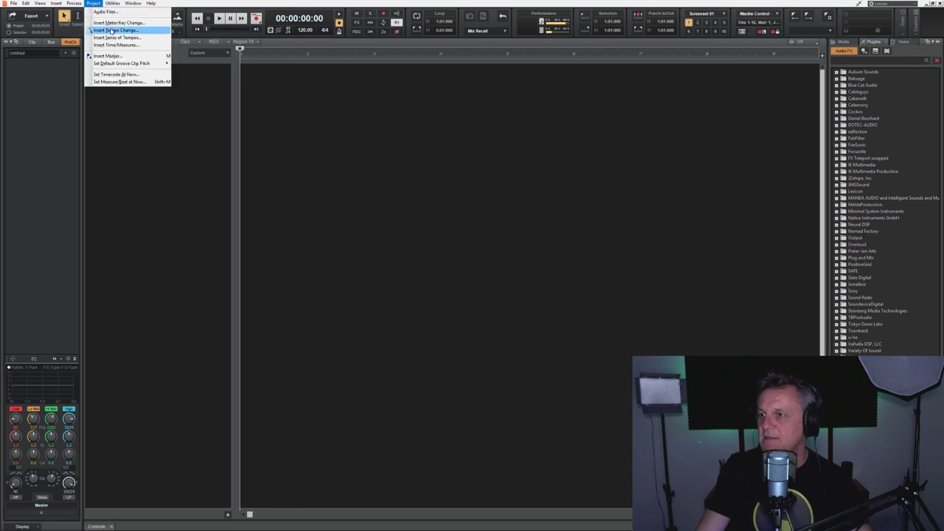
click(112, 30)
drag(463, 223, 467, 187)
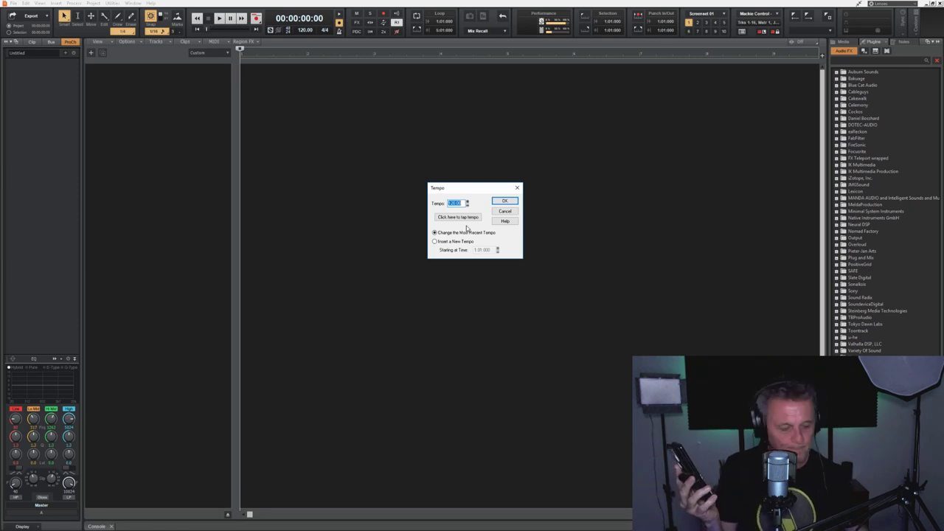
click(464, 220)
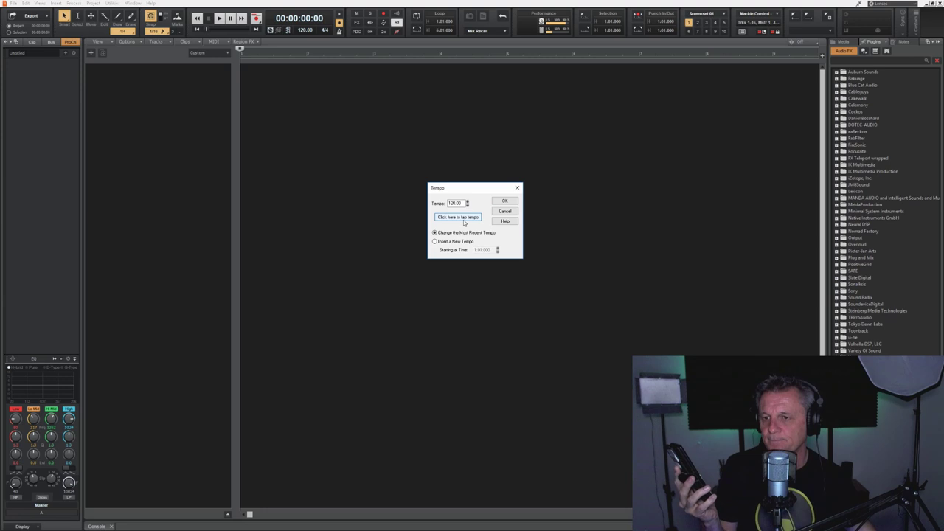
click(460, 220)
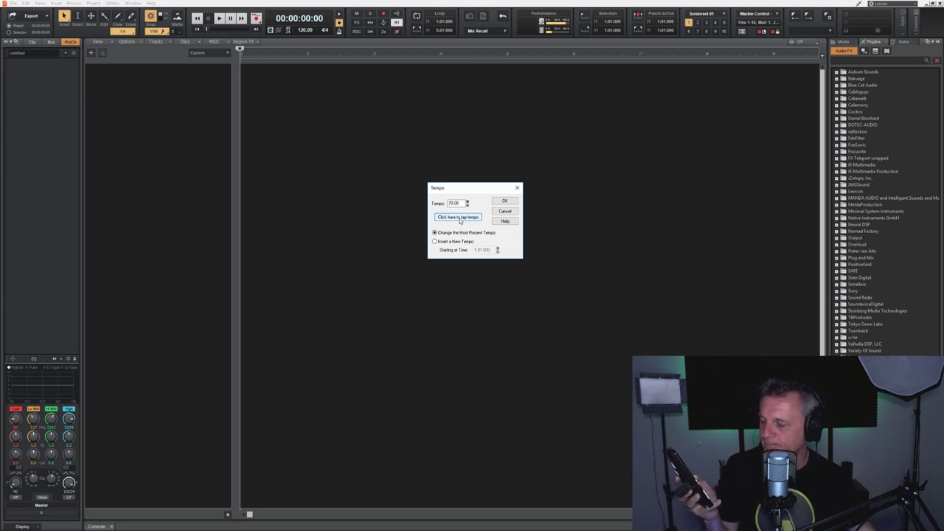
click(459, 219)
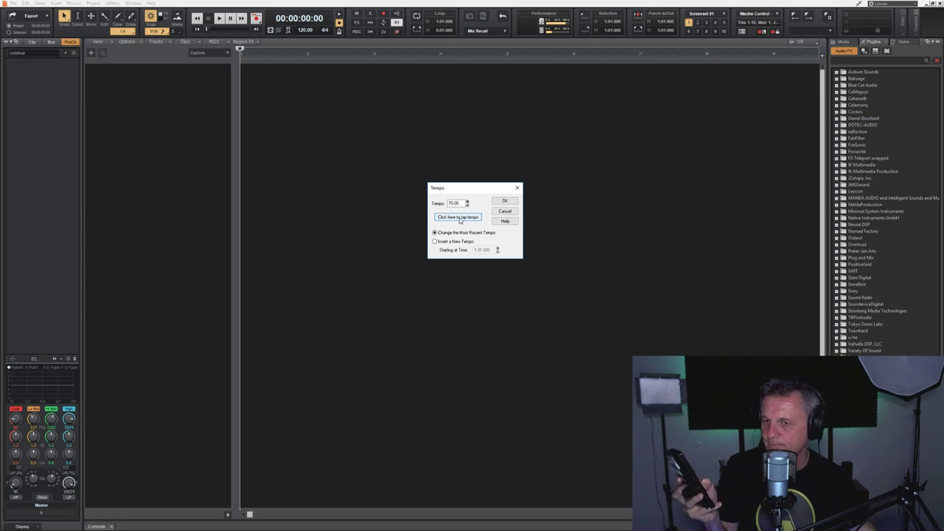
click(460, 219)
click(459, 219)
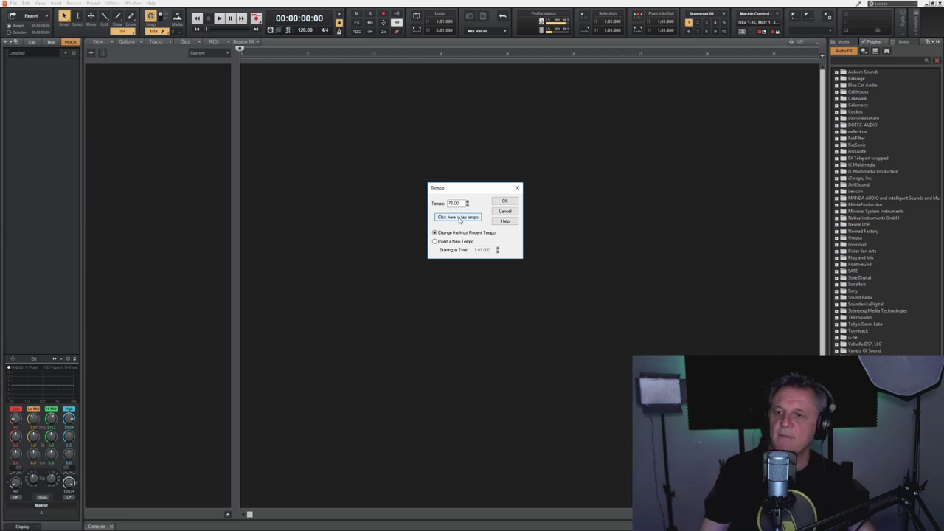
click(503, 201)
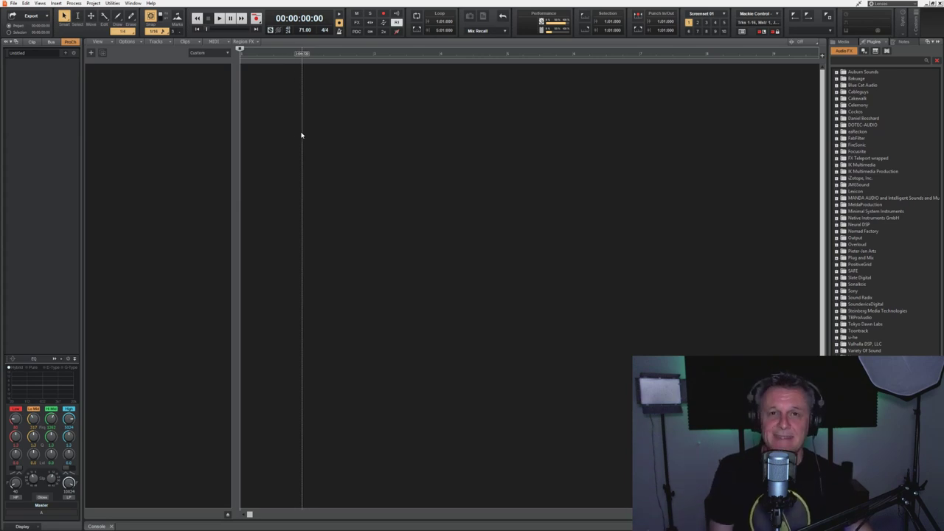
Save the project with Save As under the file name 'I Dont Buy'
click(14, 4)
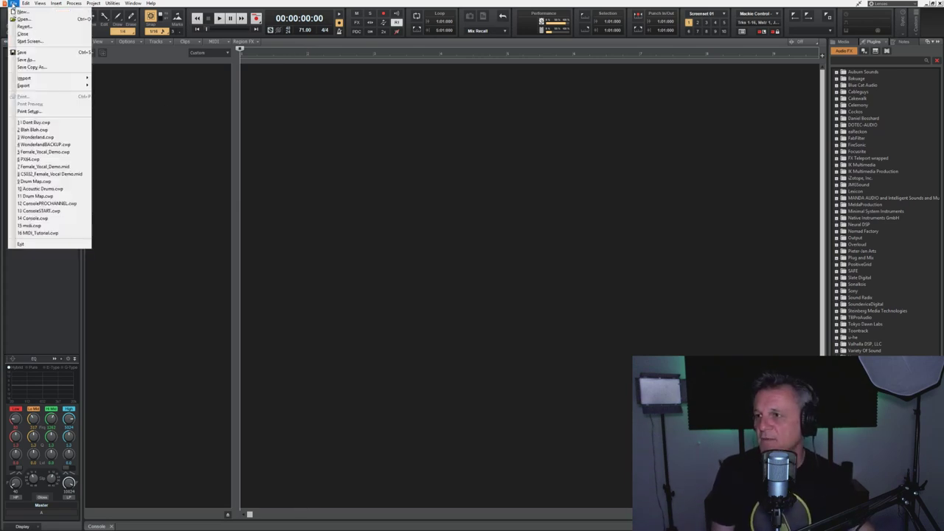
click(28, 61)
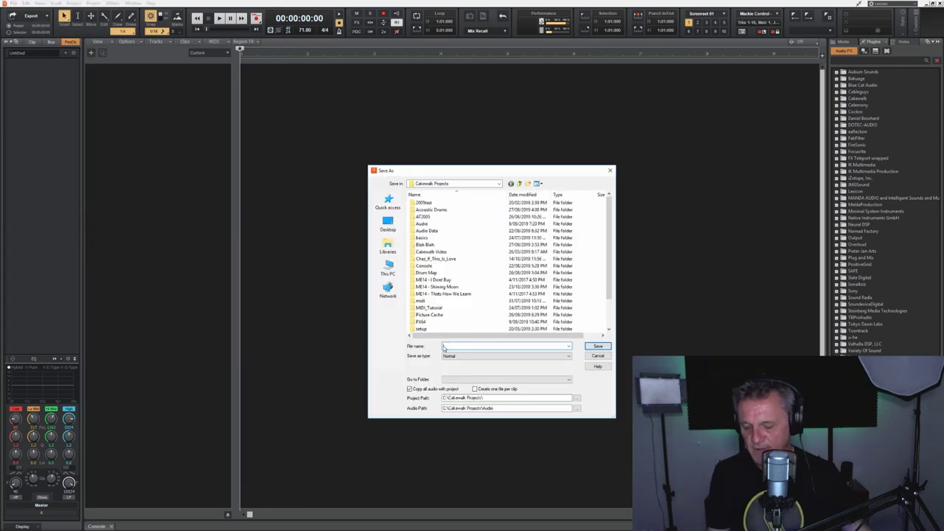
text(I)
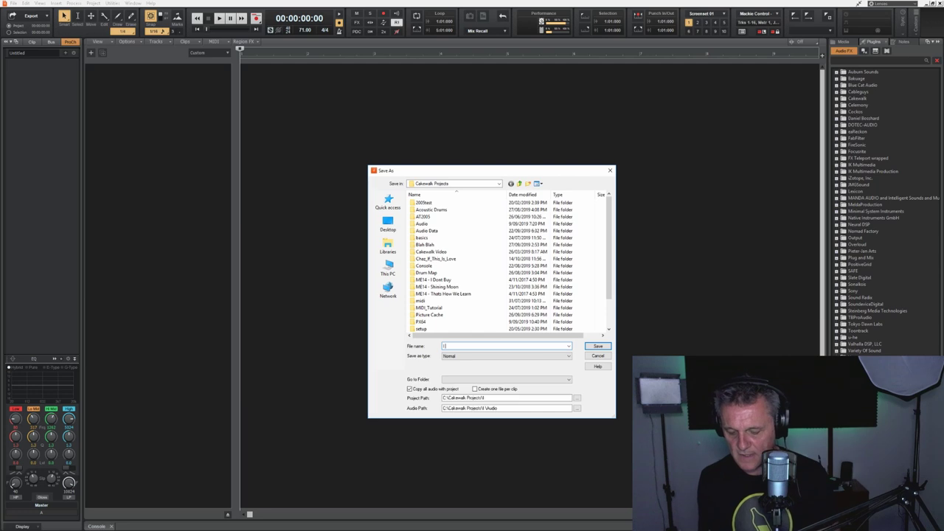
text( Dont Buy)
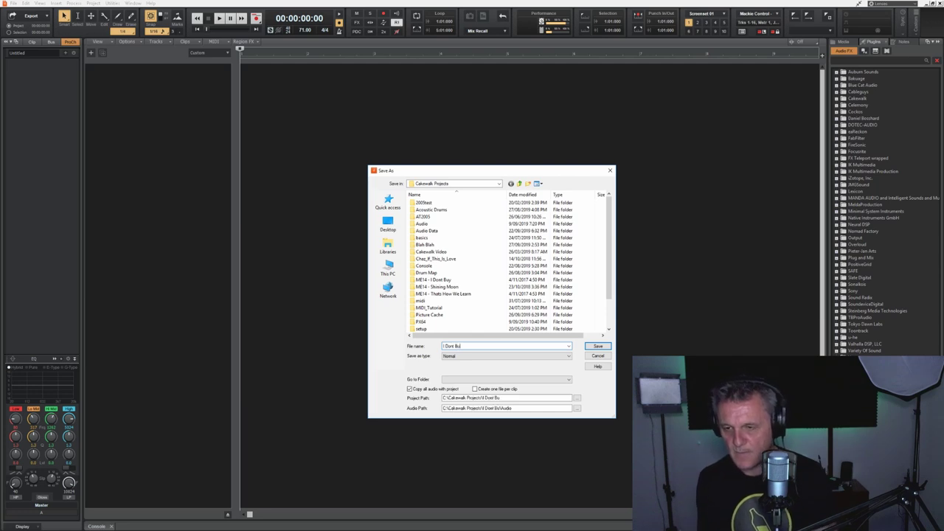
click(597, 346)
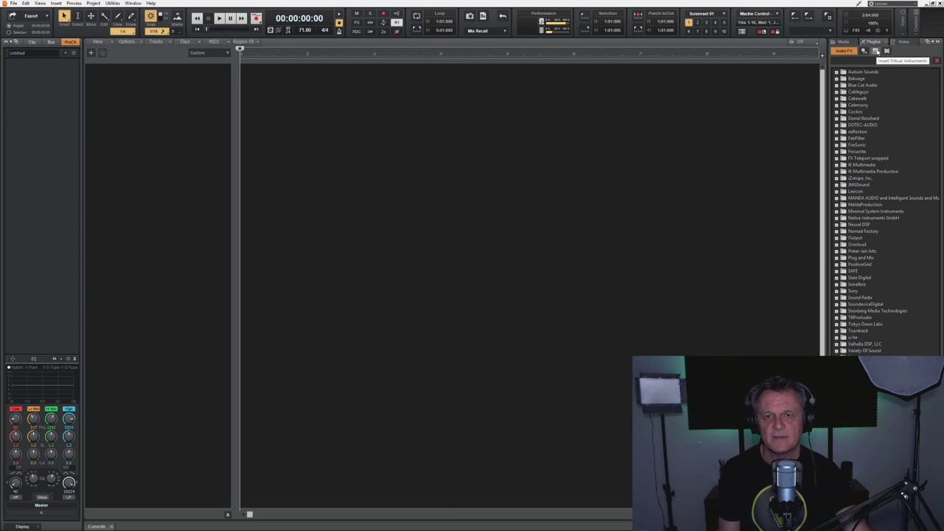
Insert an SI-Drum Kit instrument track from the Cakewalk instruments and enlarge its height
click(876, 51)
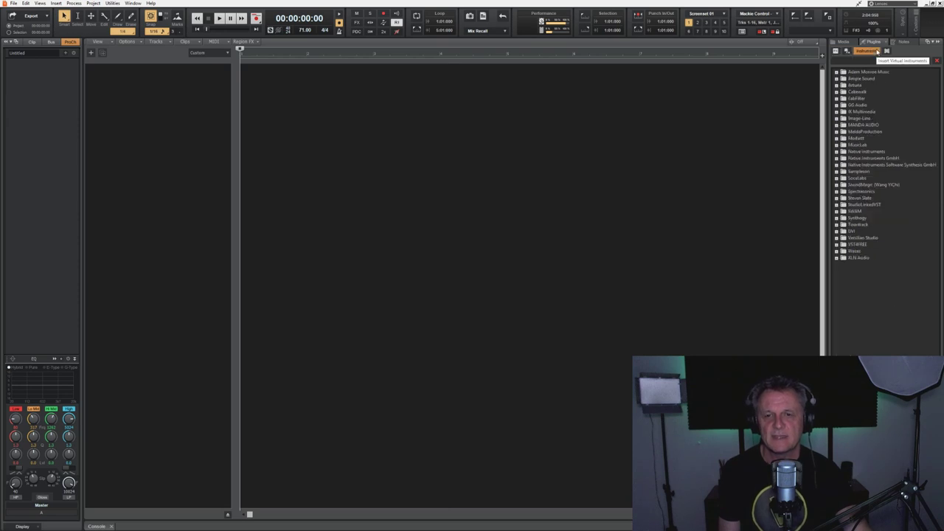
click(837, 91)
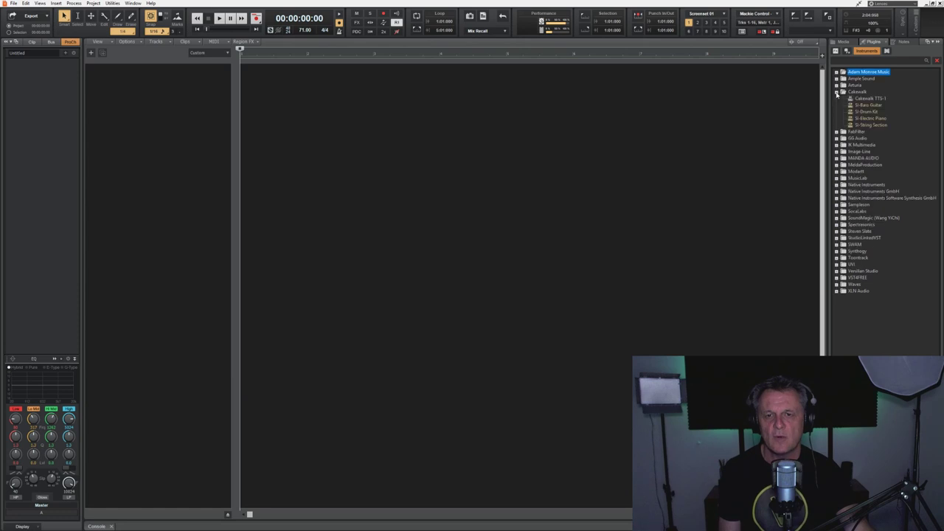
drag(870, 112, 186, 110)
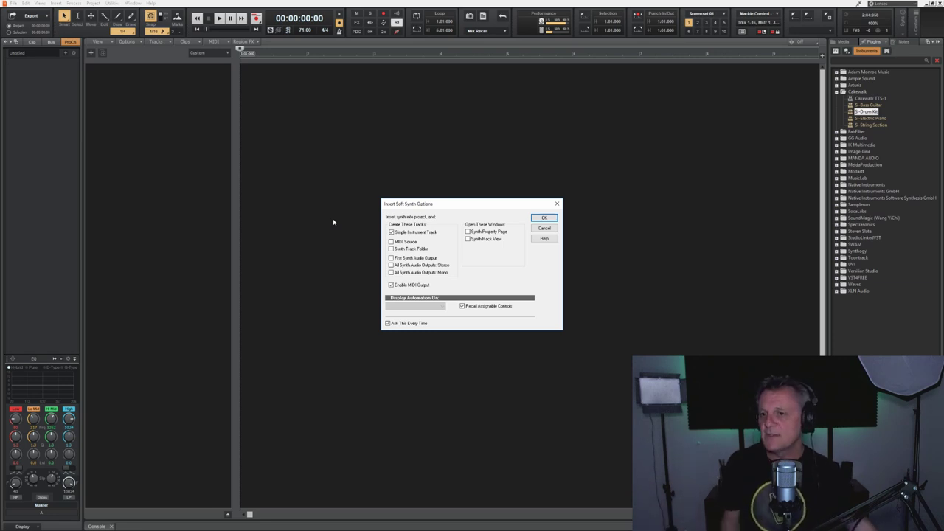
click(546, 219)
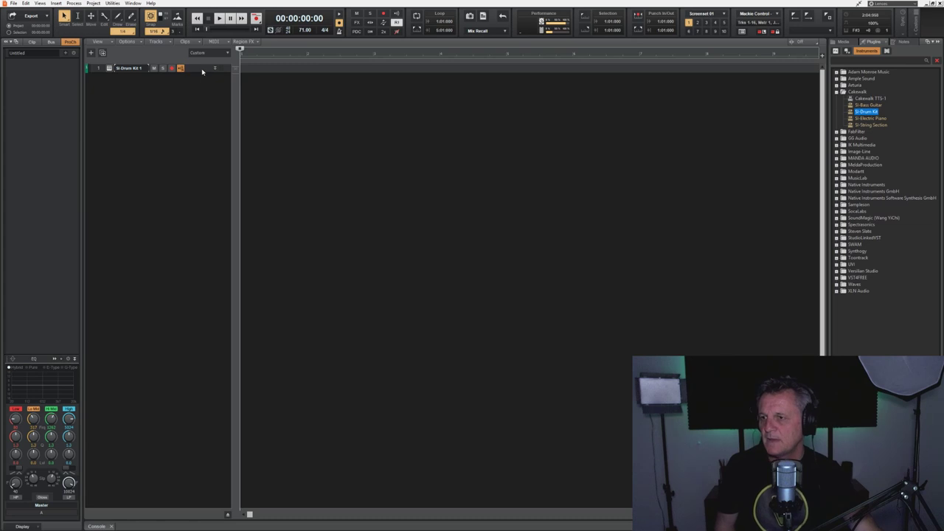
click(203, 72)
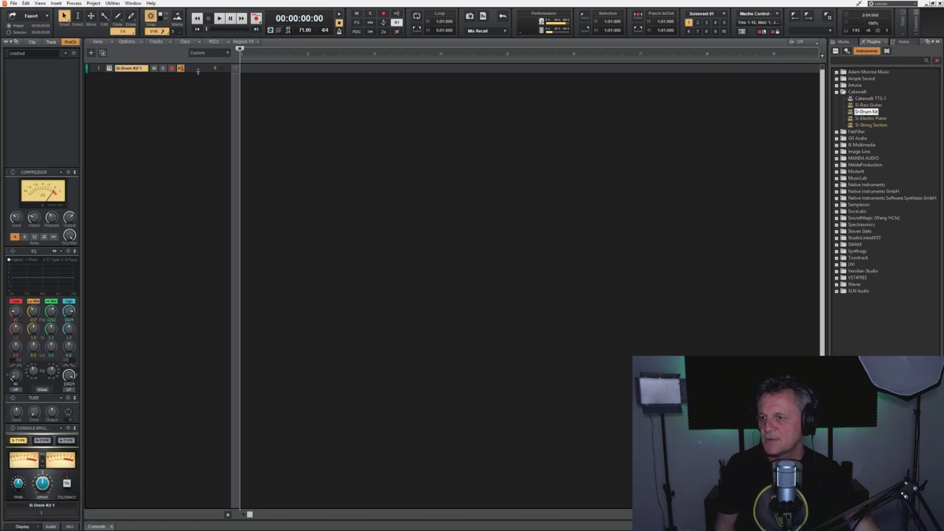
drag(198, 71, 193, 113)
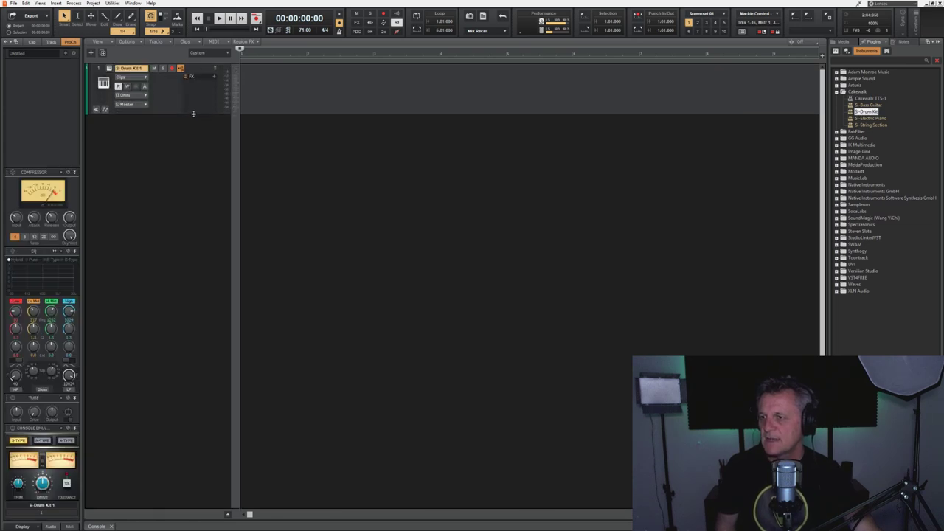
Open the SI-Drum Kit 1 window, shift it slightly left, and record-arm the drum track
click(109, 70)
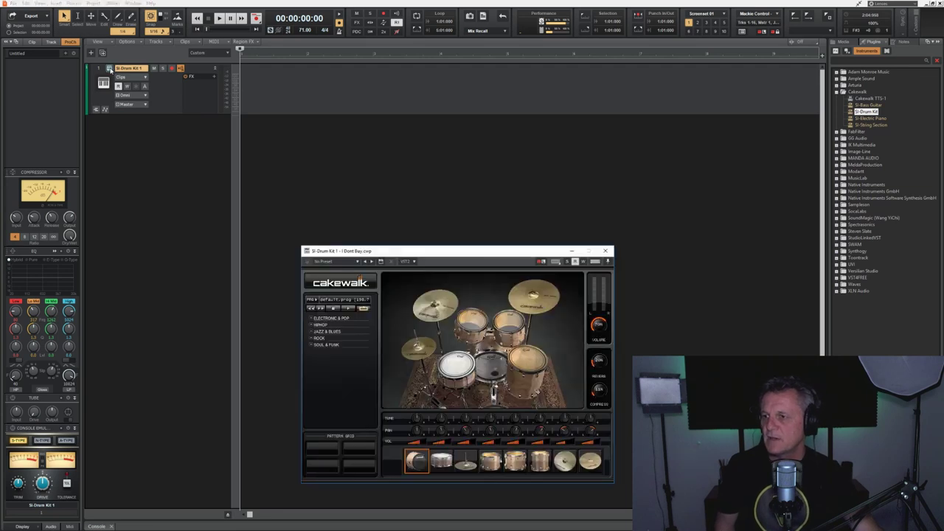
drag(443, 254, 419, 256)
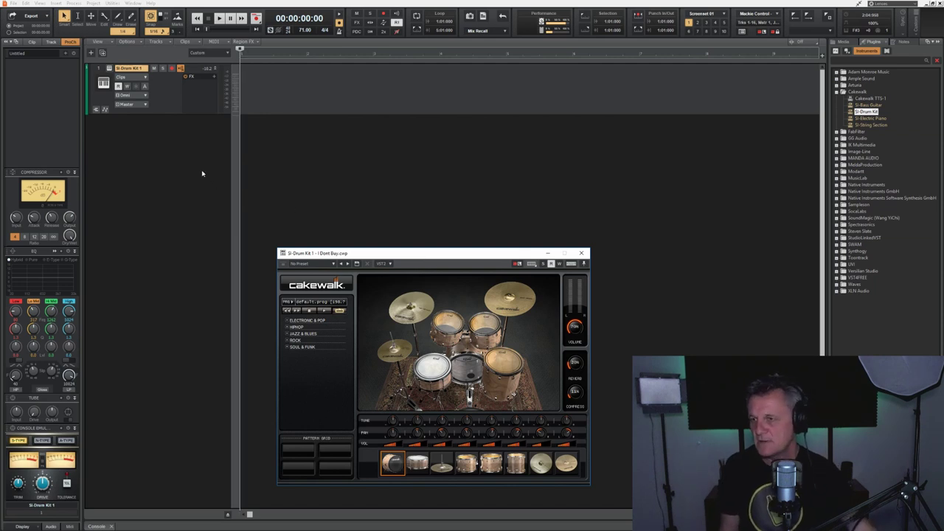
click(172, 69)
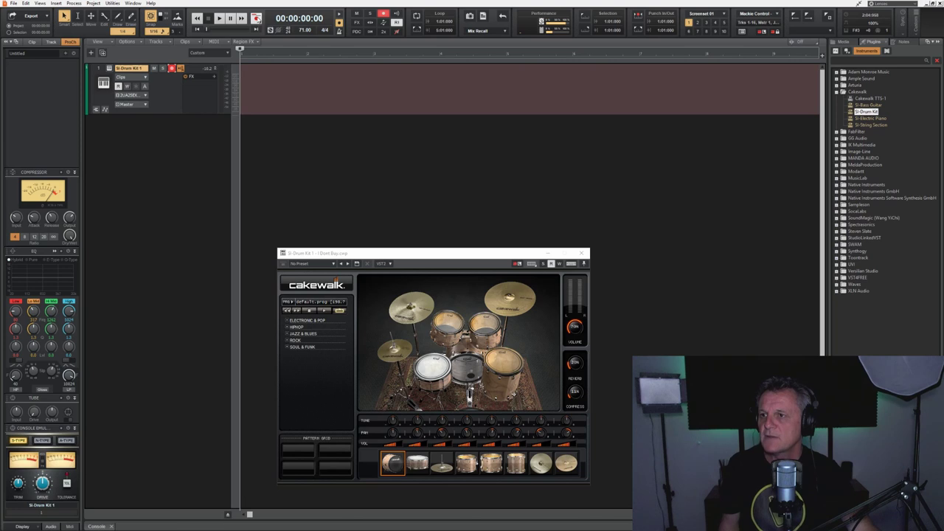
Switch the recording mode to Sound on Sound and rename the drum track 'X Drums'
right_click(256, 18)
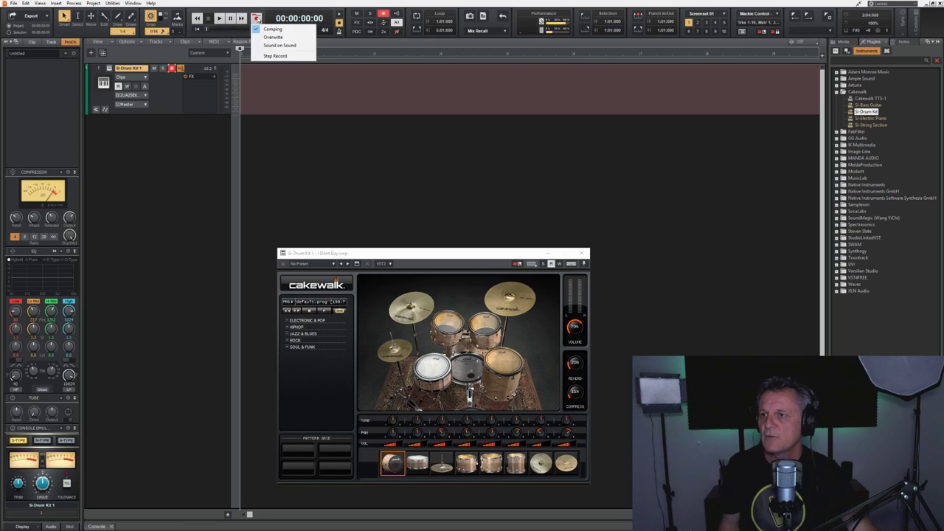
click(279, 46)
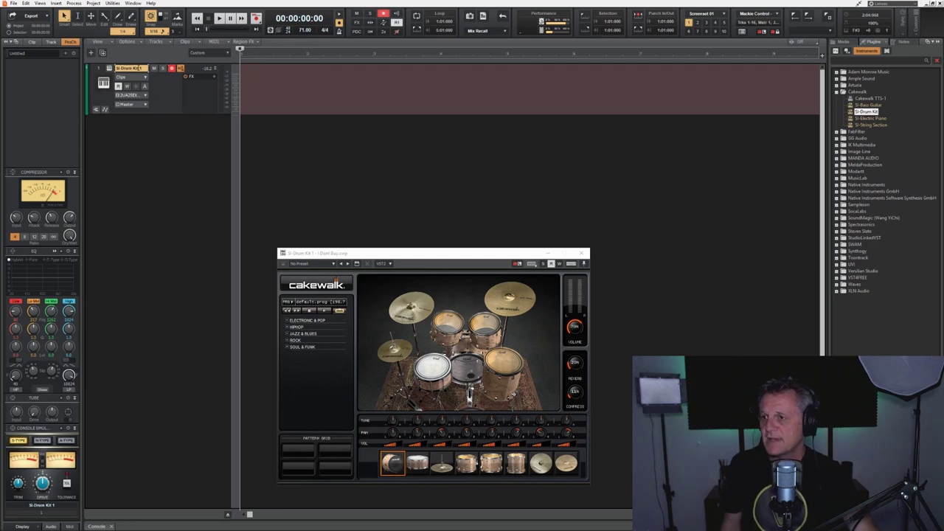
double_click(129, 68)
key(BackSpace)
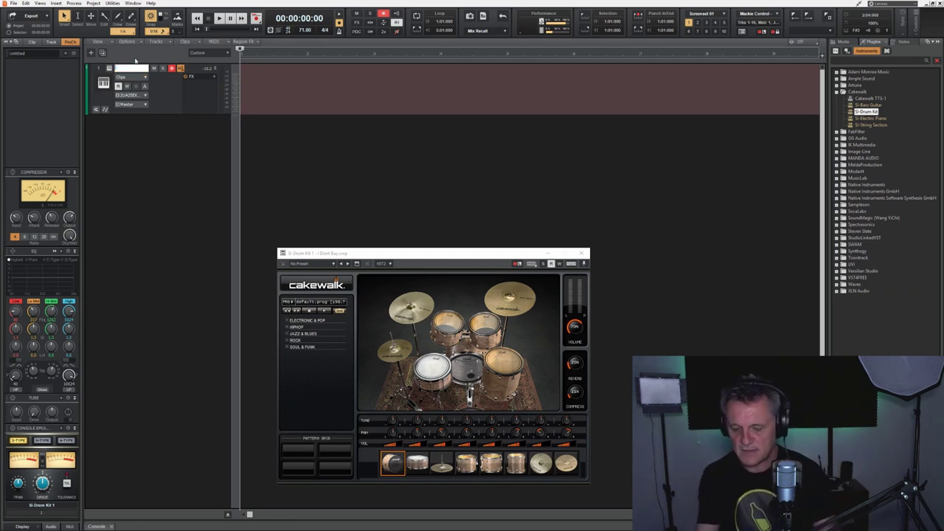
text(Dru)
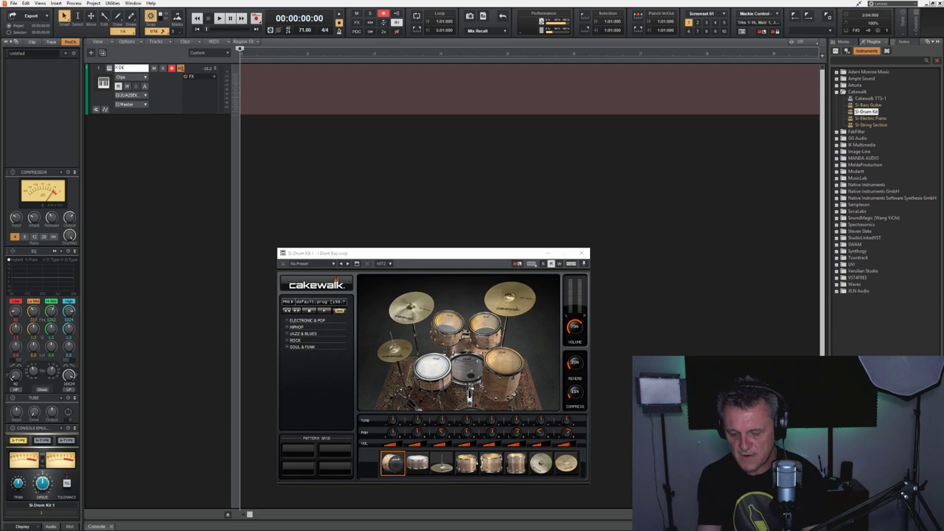
text(ms)
key(Return)
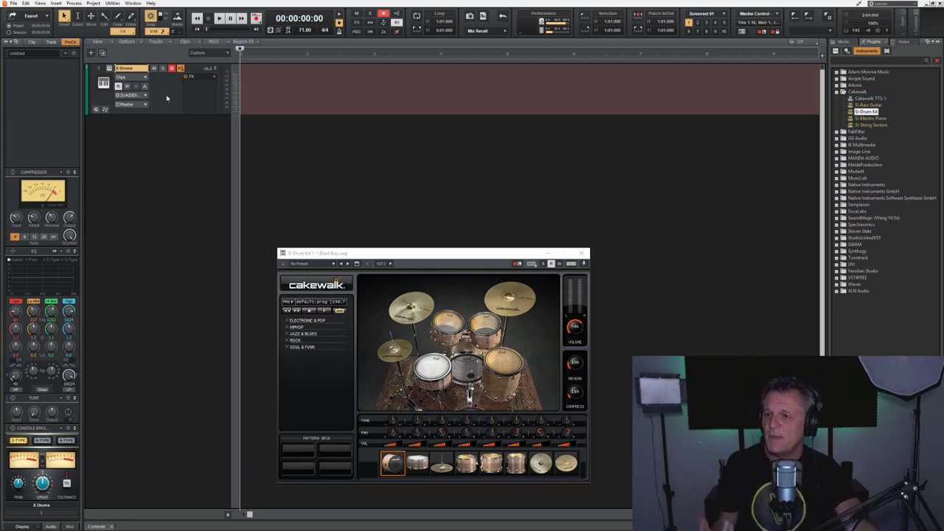
Record a drum take from 00:00:03:11 on X Drums, creating the clip Record 1
click(308, 53)
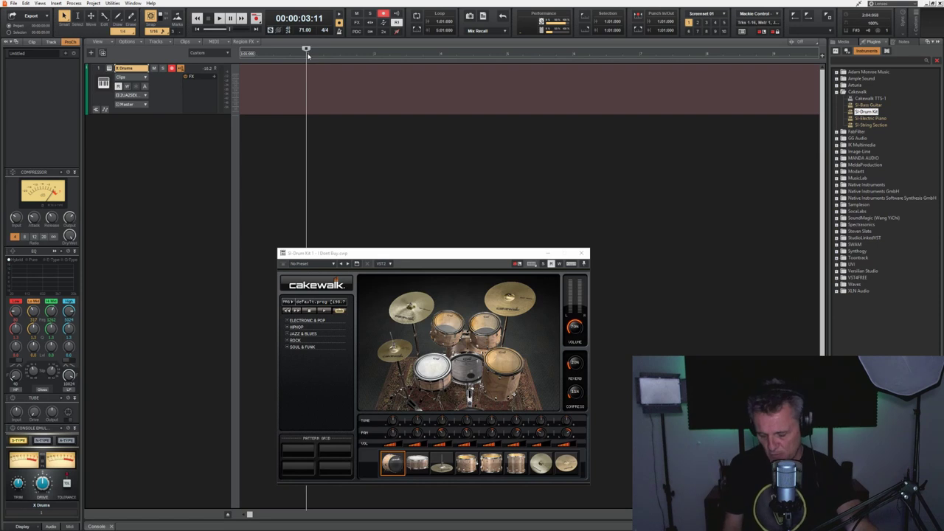
click(256, 18)
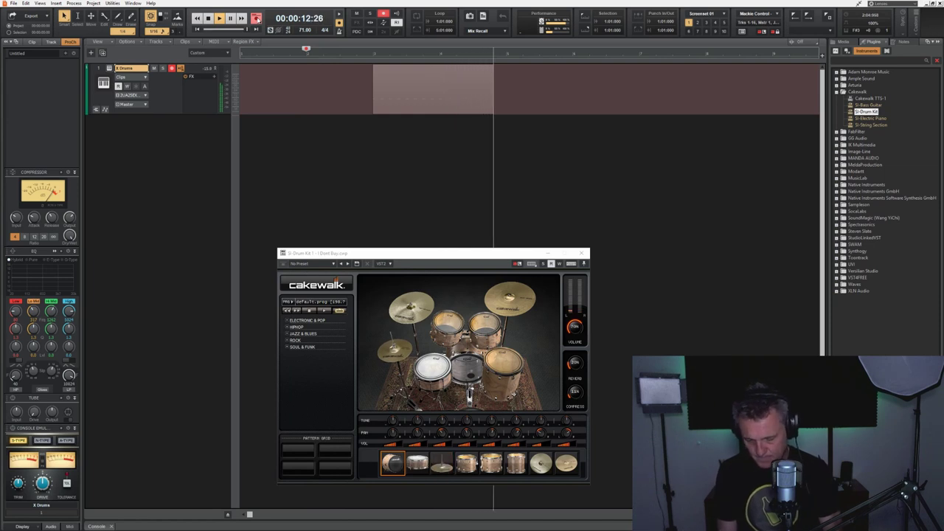
click(256, 18)
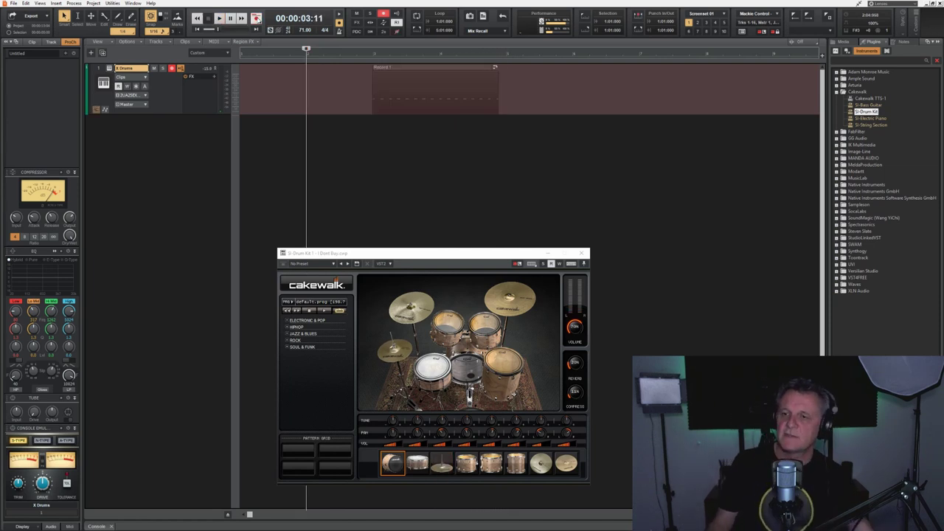
Select the Record 1 clip and quantize it using the default Quantize settings
click(420, 66)
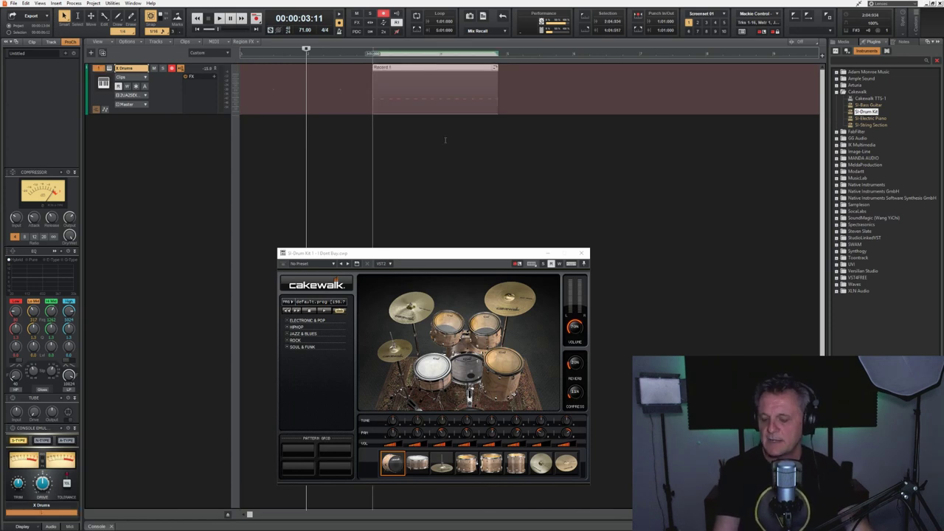
key(q)
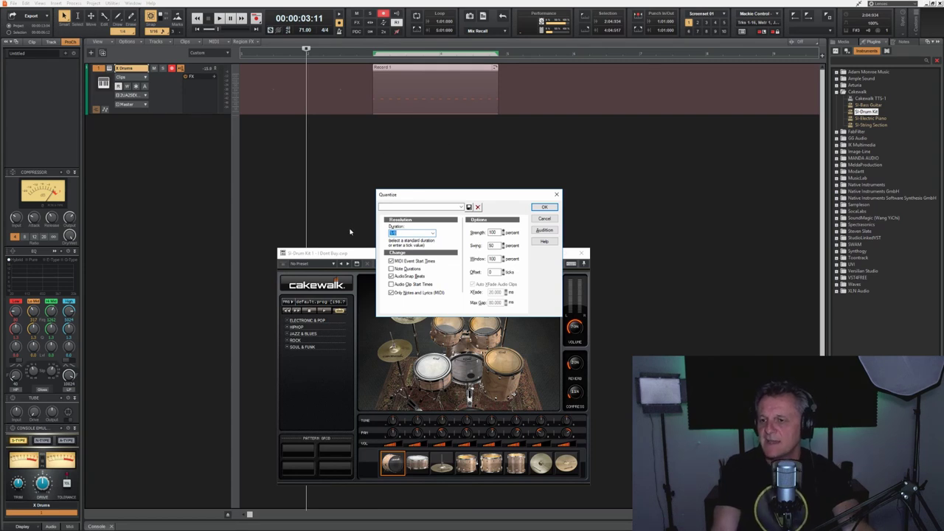
click(546, 207)
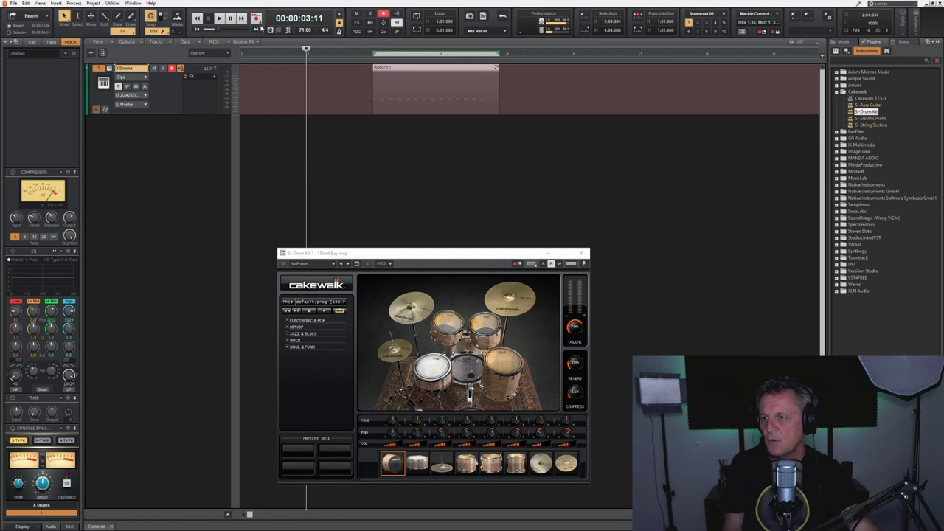
Record another drum take from 00:00:03:11 on X Drums, creating clip Record 2
click(256, 18)
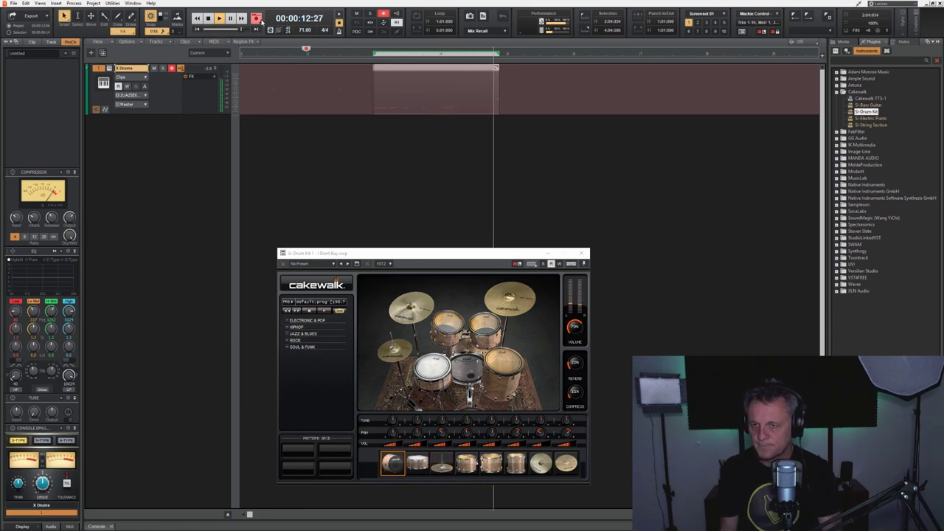
click(257, 20)
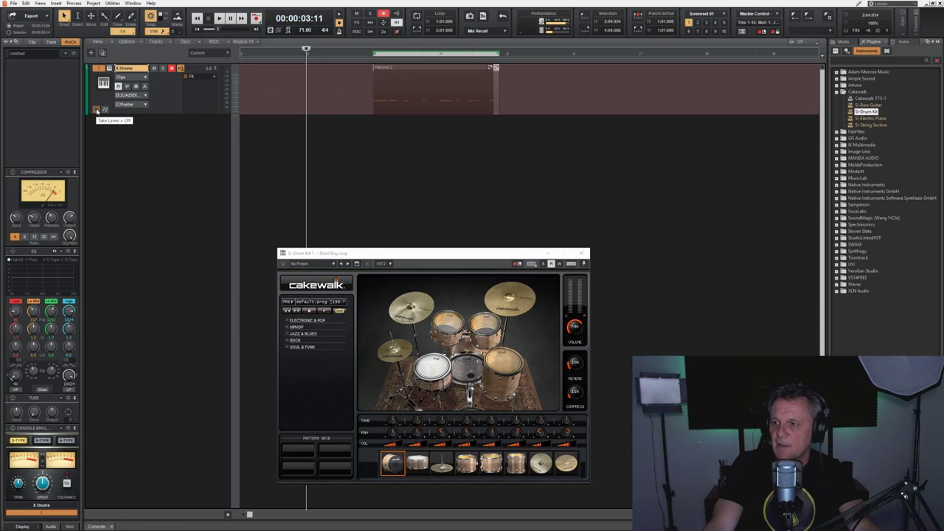
Show the X Drums take lanes and quantize the Record 2 take to 1/16 Triplet
click(96, 111)
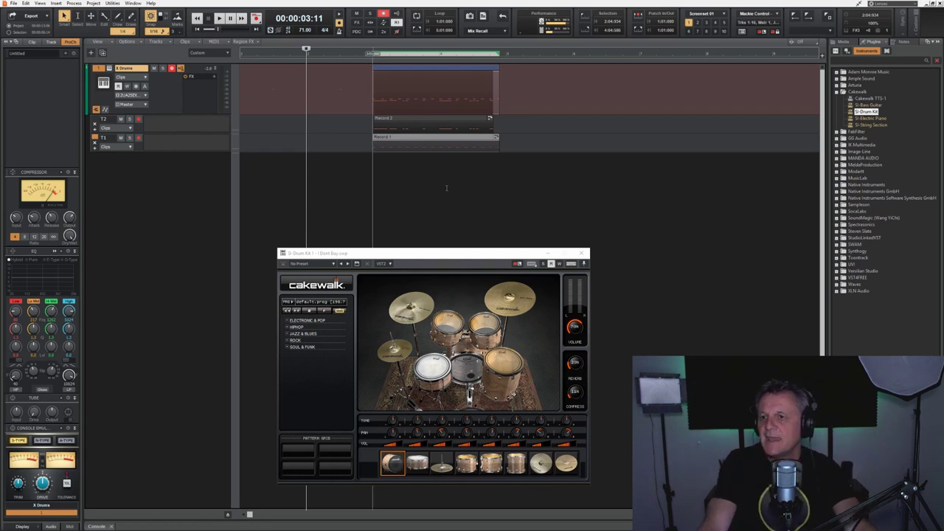
click(412, 118)
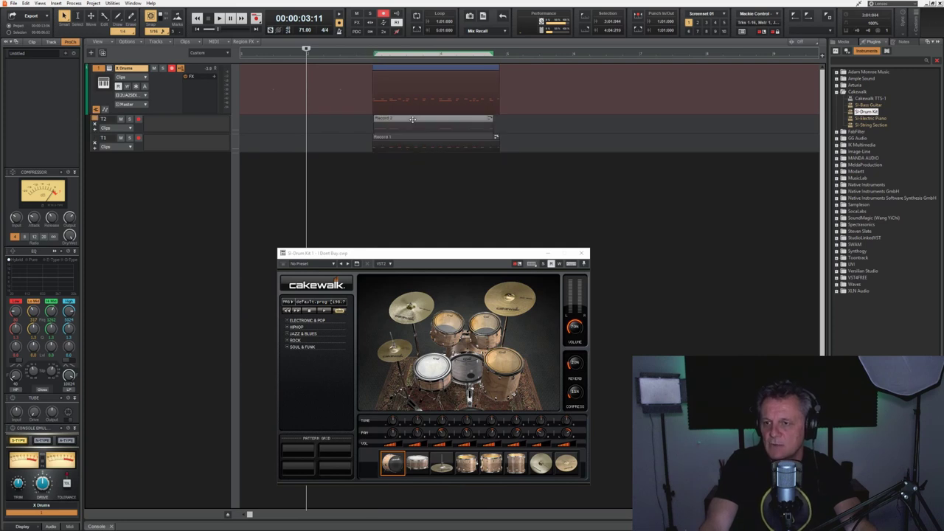
key(q)
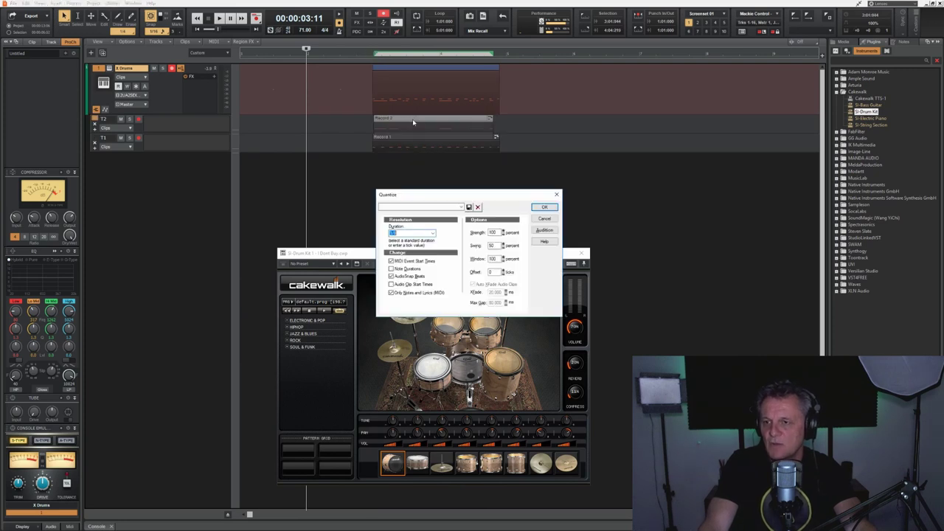
click(433, 233)
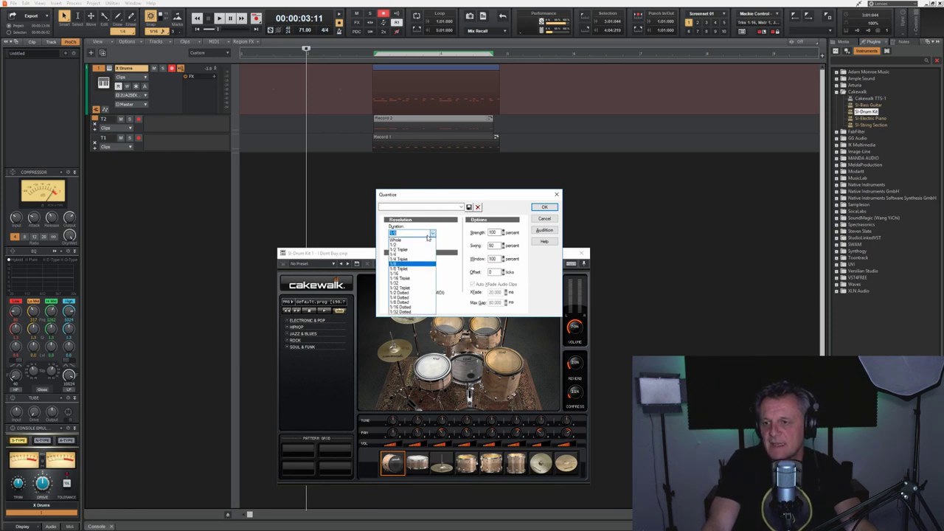
click(406, 281)
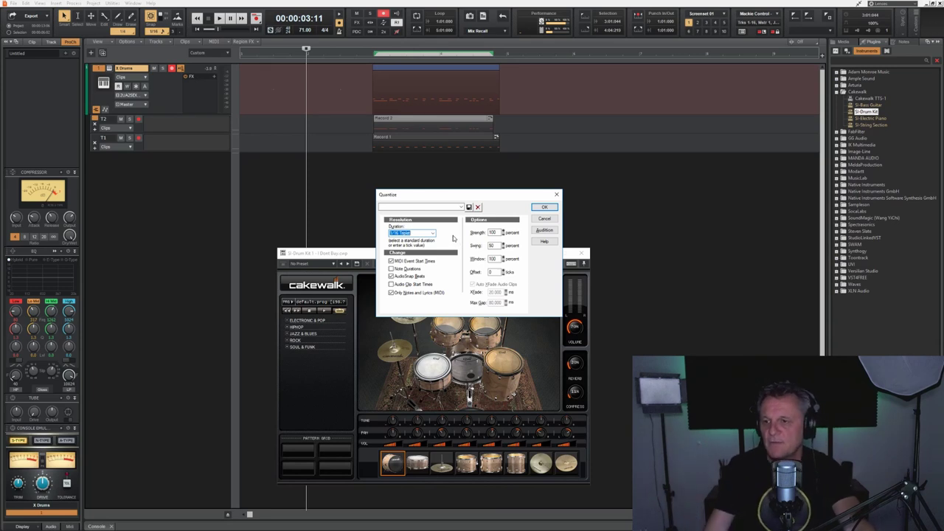
click(543, 208)
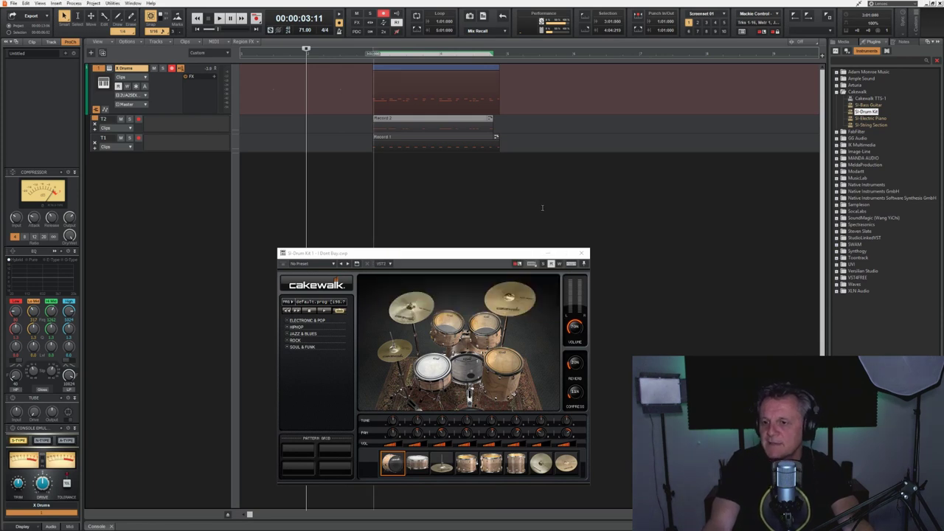
Play back the quantized drums, then select both the Record 1 and Record 2 takes
key(space)
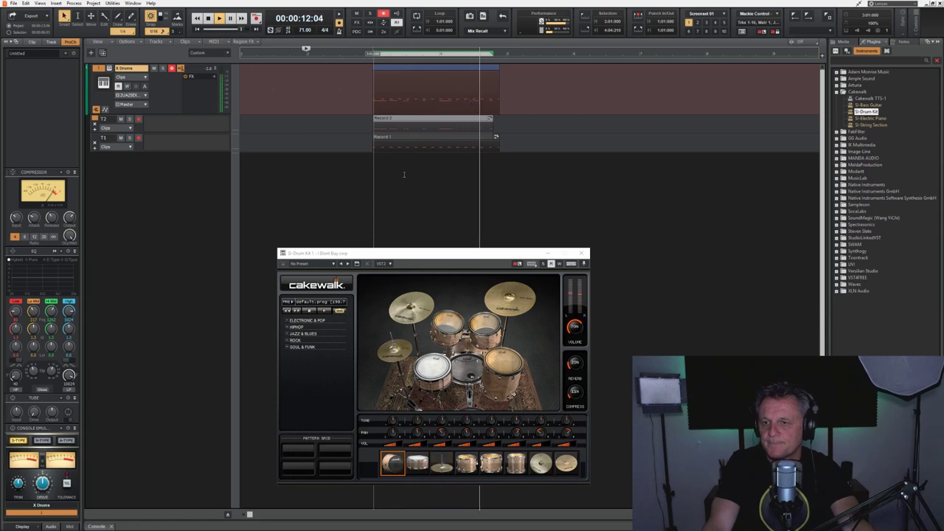
key(space)
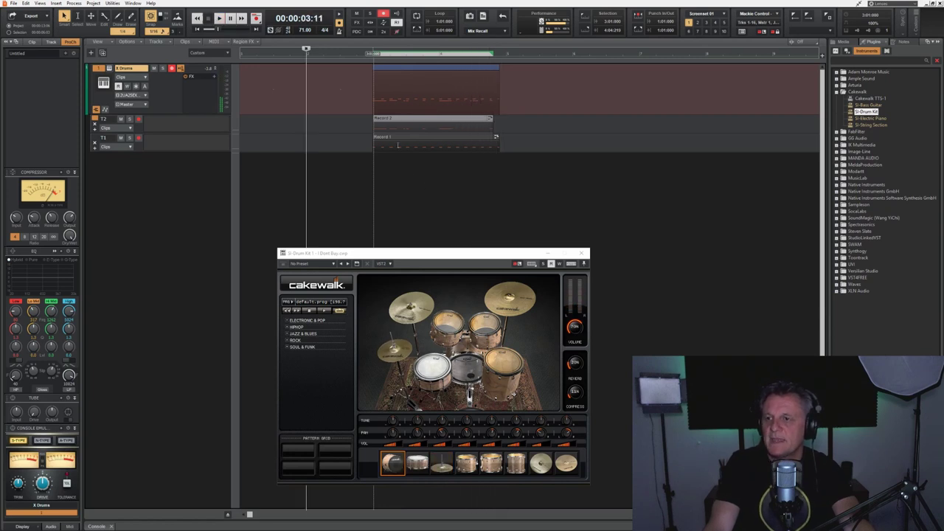
click(396, 137)
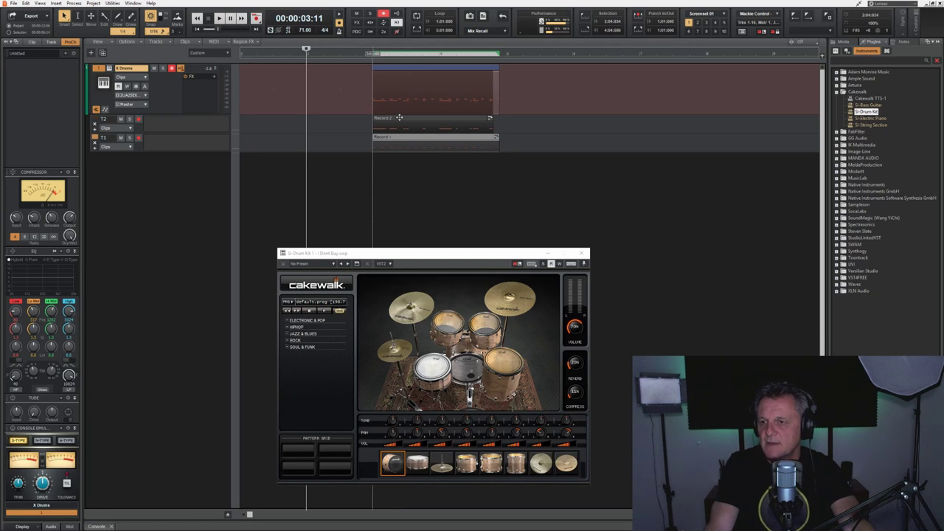
click(399, 117)
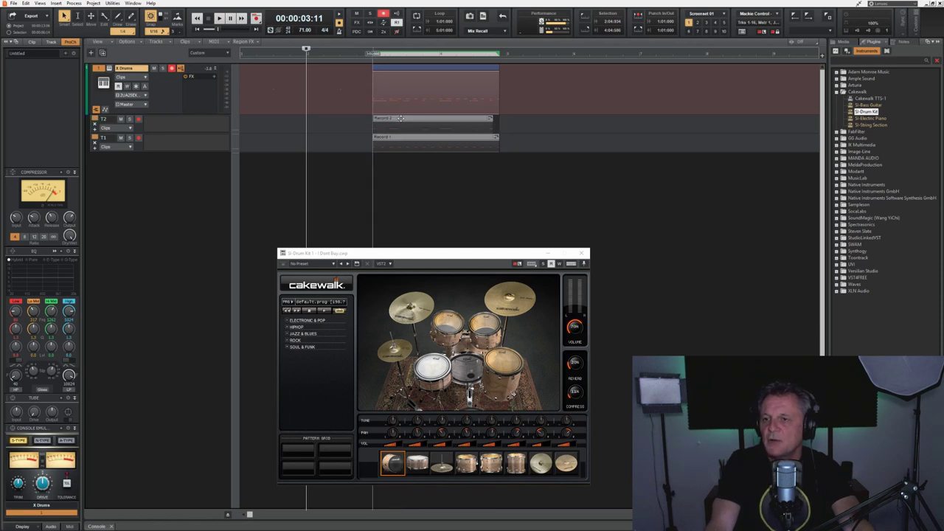
Bounce Record 1 and Record 2 into one clip, delete the empty T1 lane, and collapse the lanes
right_click(401, 118)
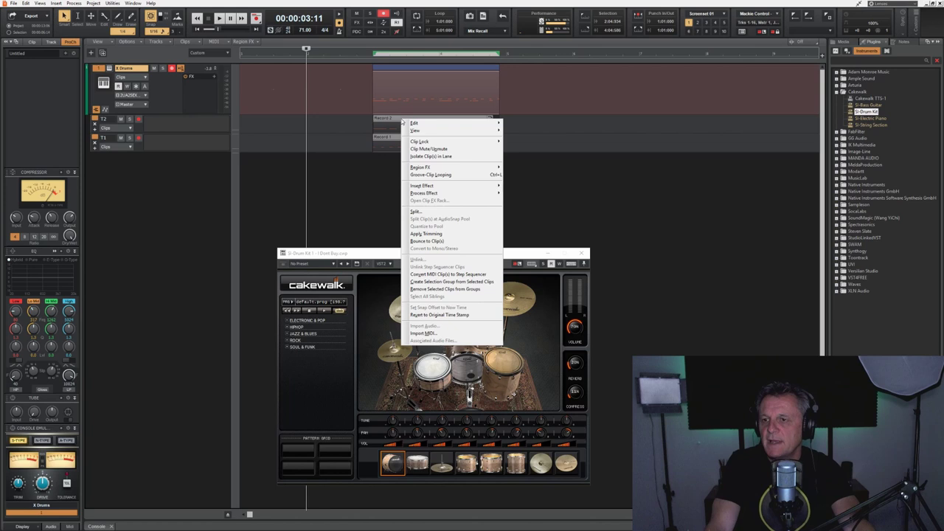
click(437, 241)
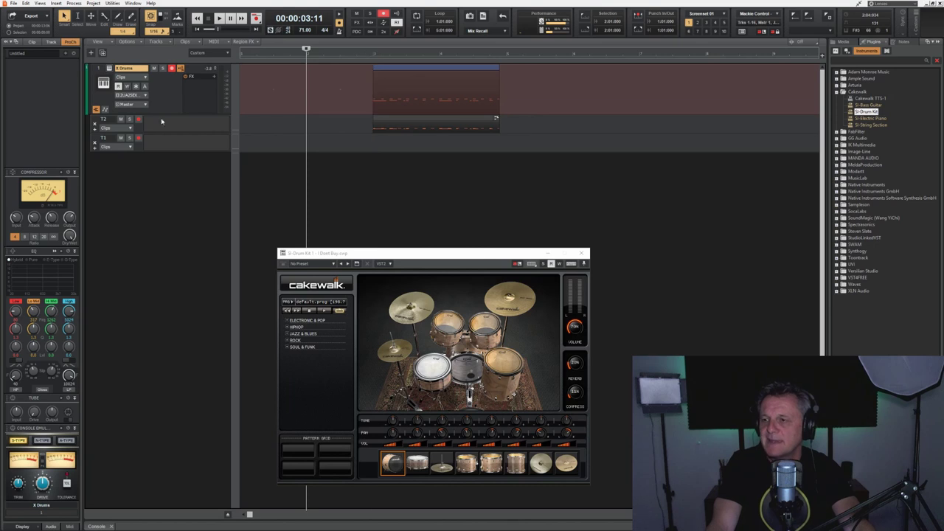
click(95, 144)
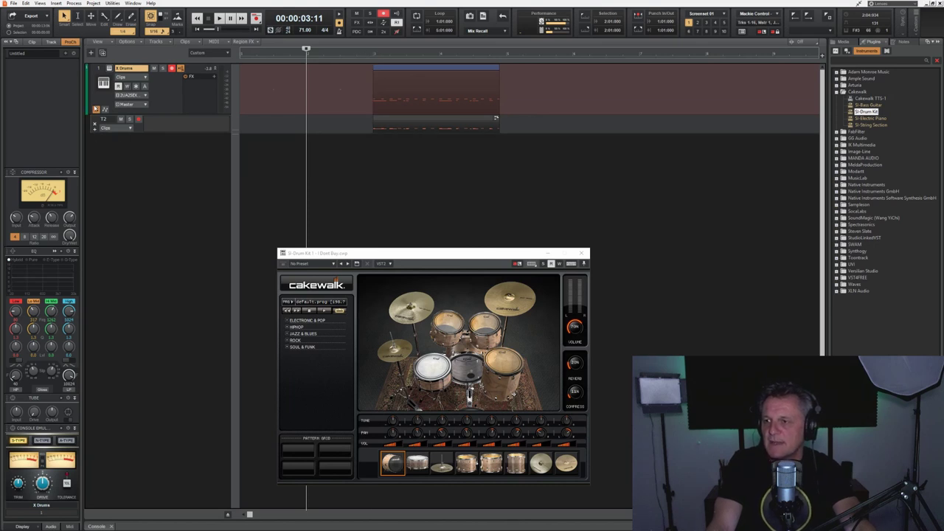
click(96, 109)
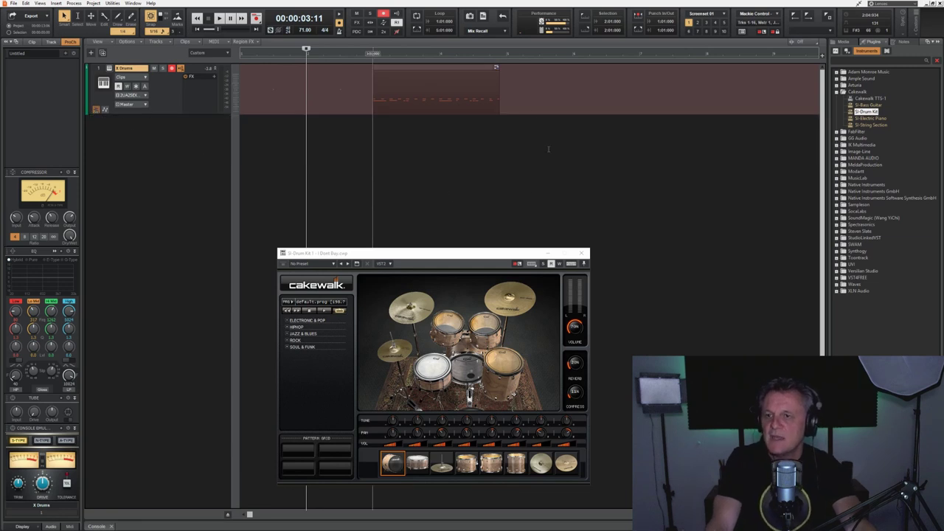
Select the merged, quantized drum clip on the X Drums track
click(398, 68)
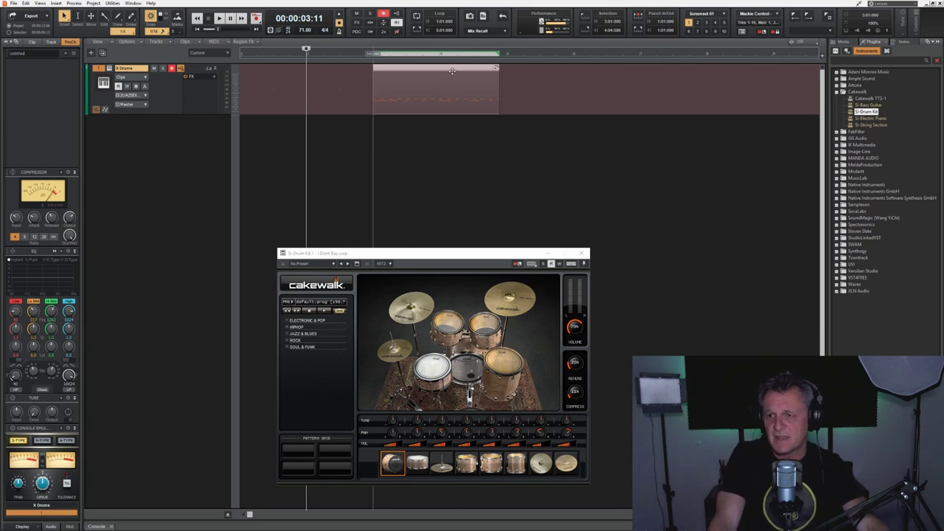
Extend the drum clip's end slightly and enable Groove-Clip Looping on it
right_click(436, 87)
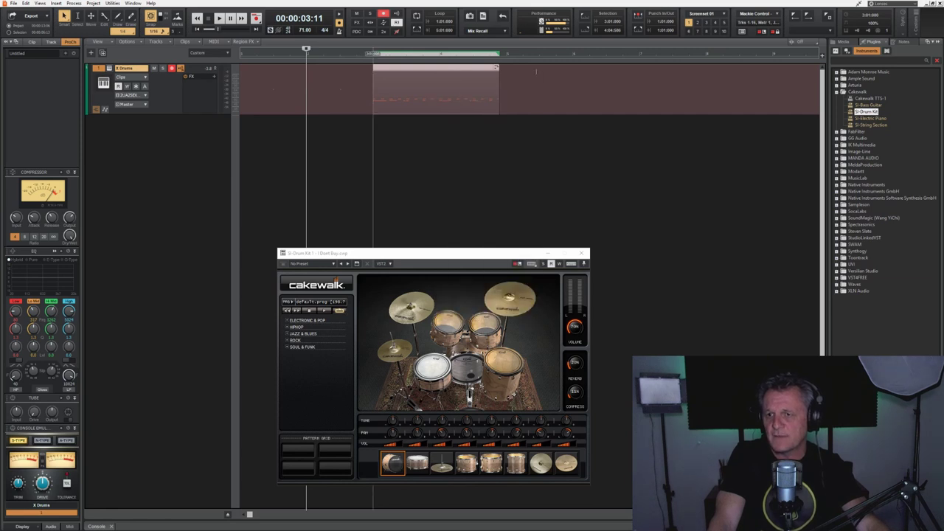
click(536, 81)
drag(498, 83, 504, 81)
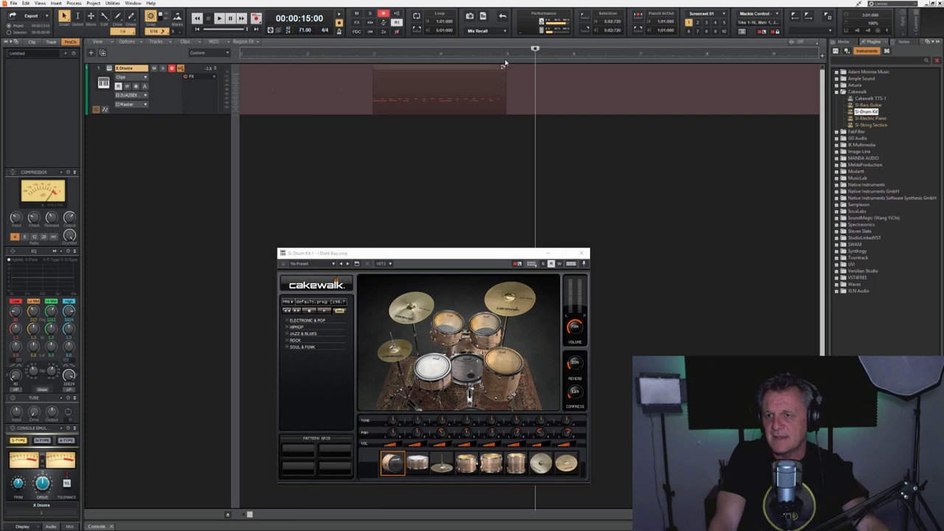
right_click(474, 84)
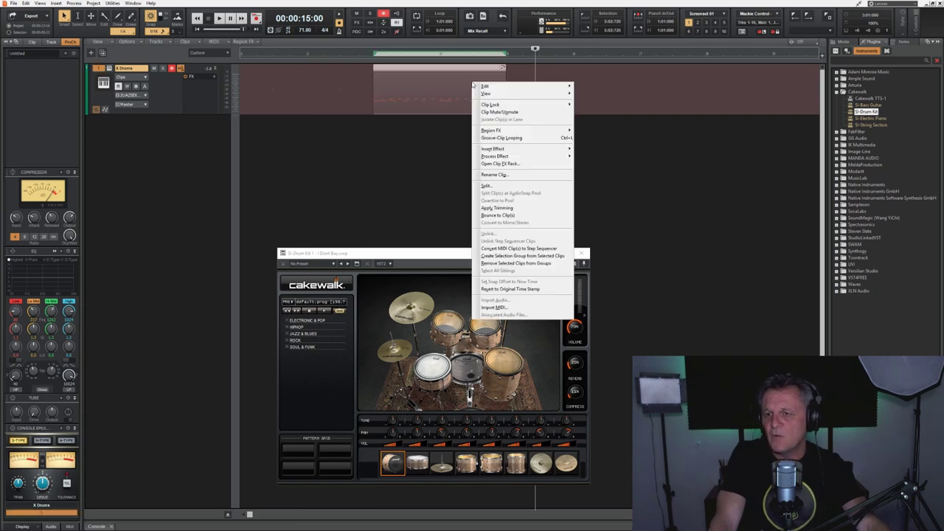
click(502, 138)
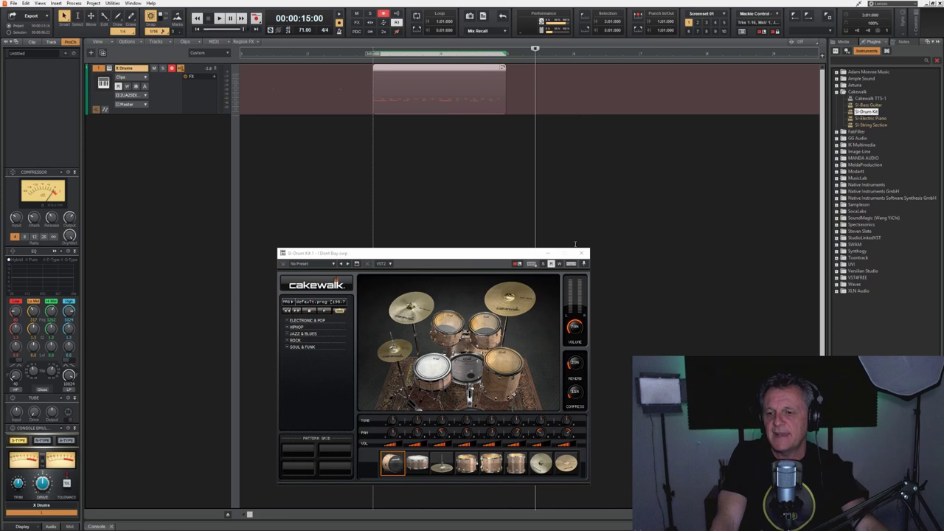
Roll the drum groove clip out along the X Drums track
key(ctrl+Left)
key(ctrl+Left)
key(ctrl+Left)
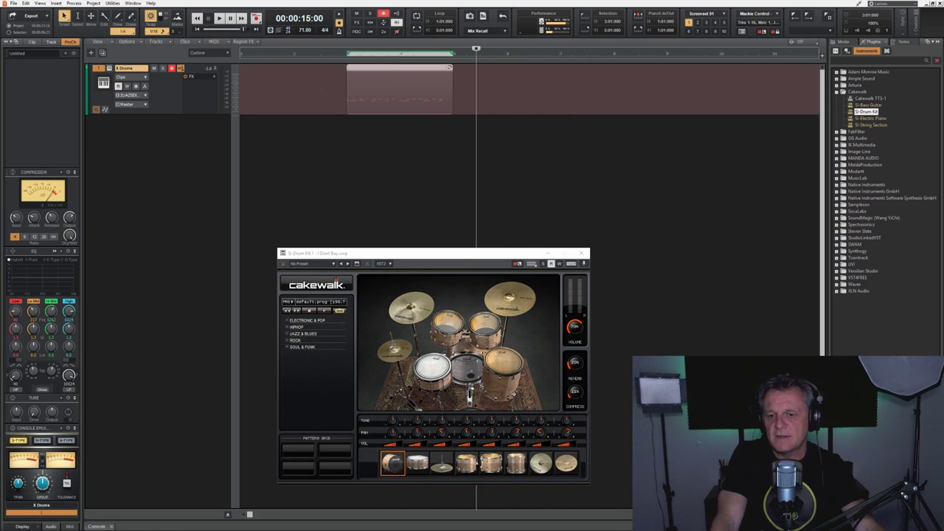
key(ctrl+Left)
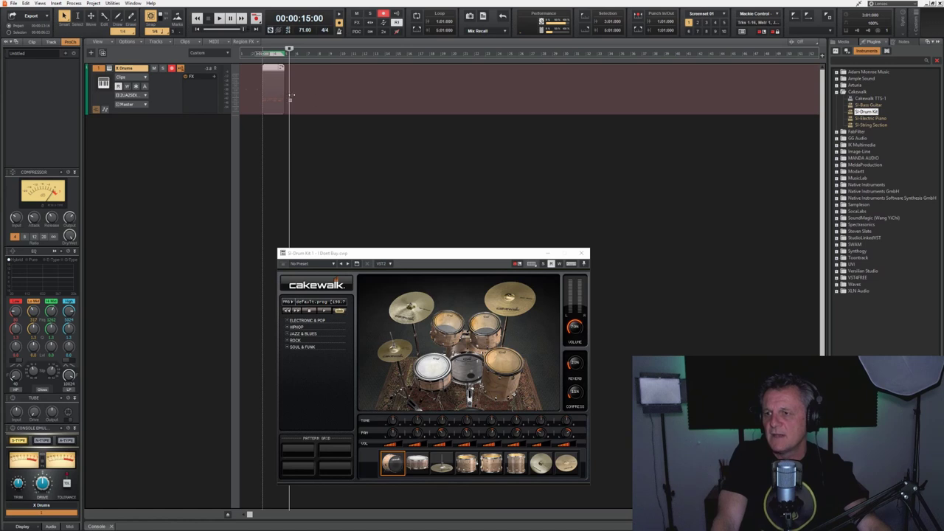
drag(497, 98, 794, 93)
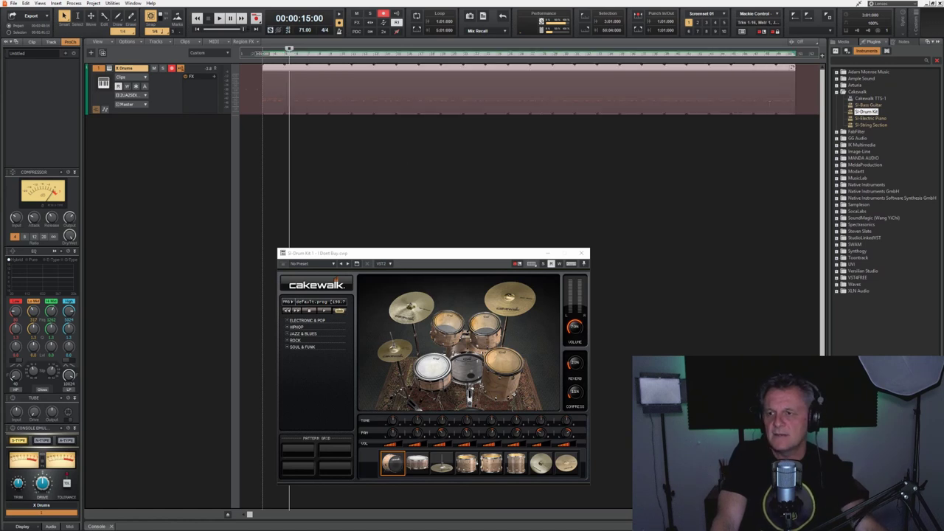
click(799, 54)
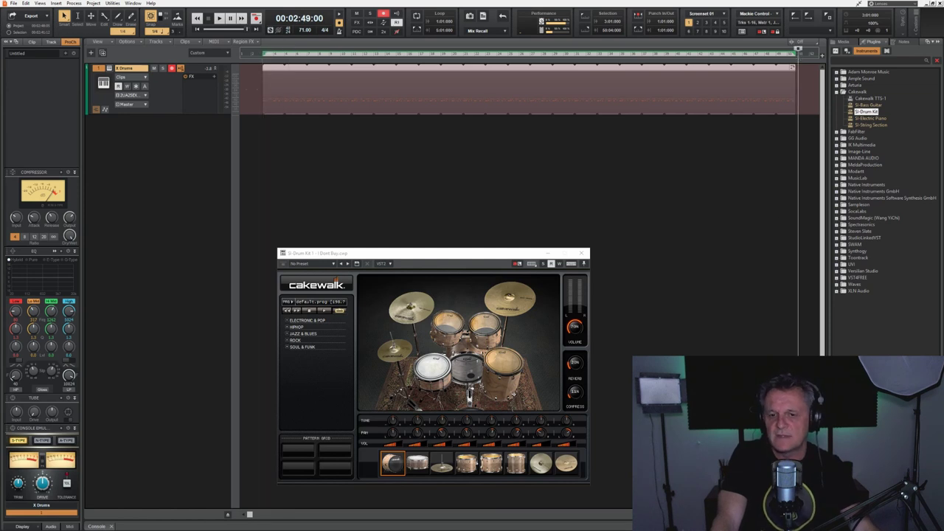
Extend the drum loop further so it repeats to around 5:34
key(ctrl+Left)
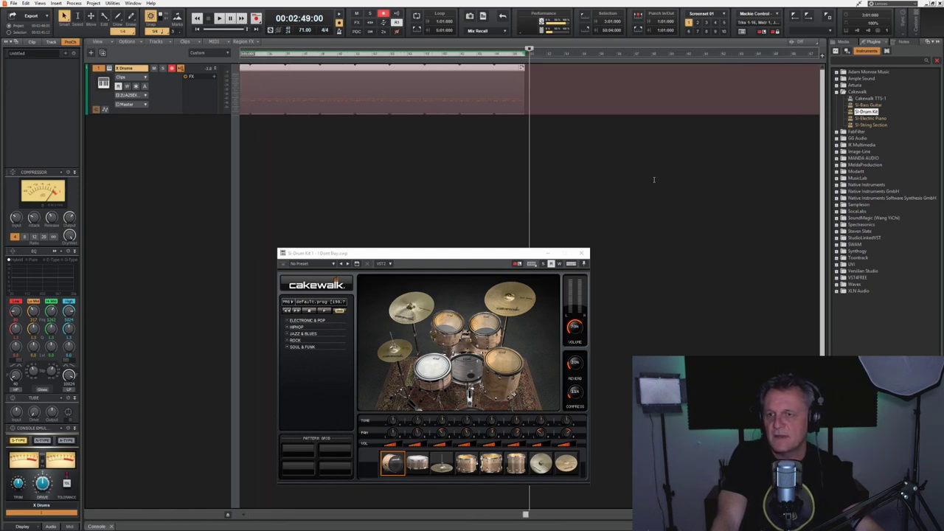
key(ctrl+Left)
key(ctrl+Left)
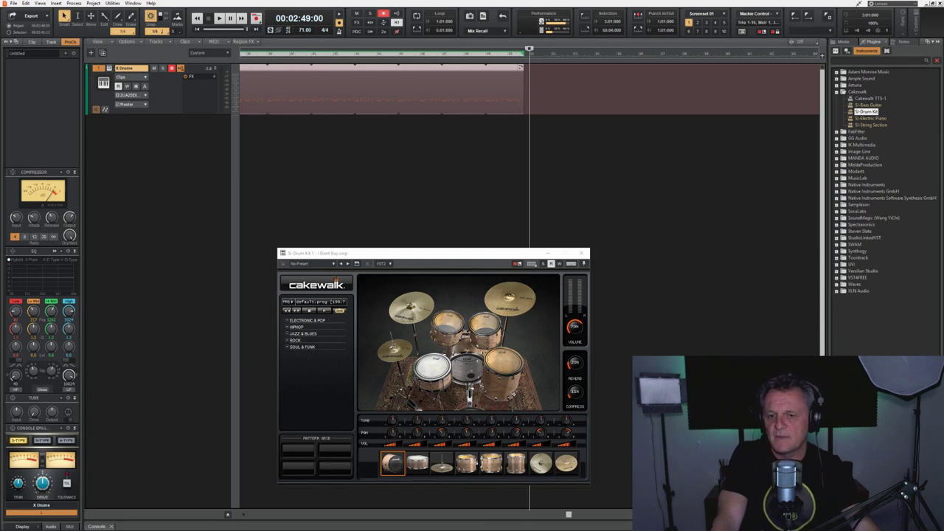
key(ctrl+Right)
key(ctrl+Right)
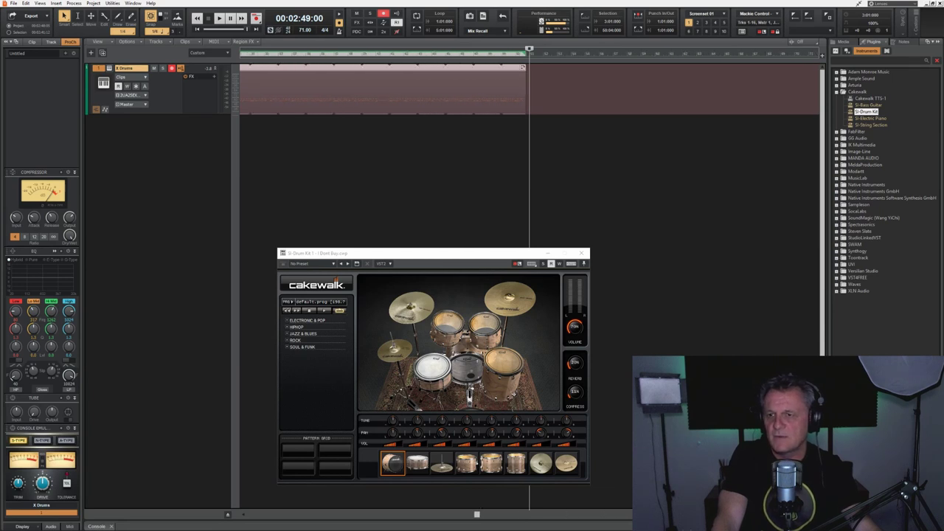
key(ctrl+Left)
key(ctrl+Left)
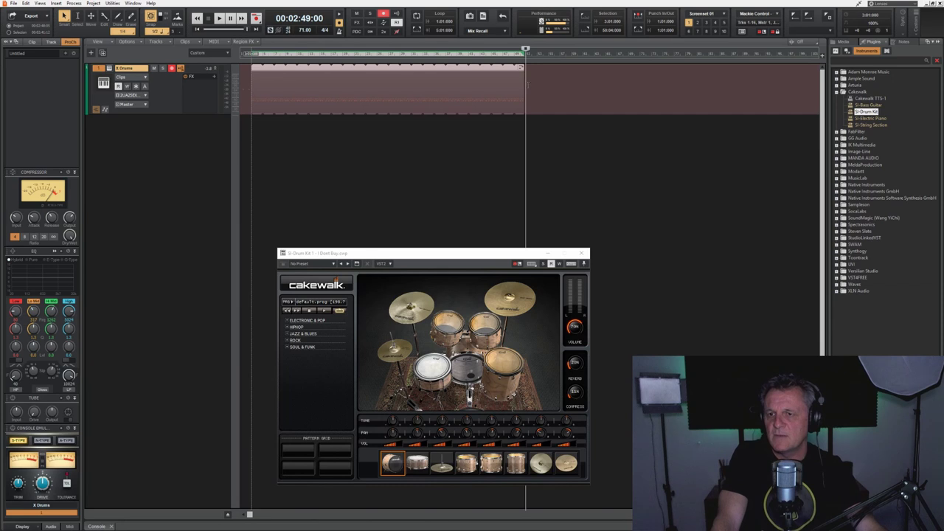
drag(521, 89, 803, 90)
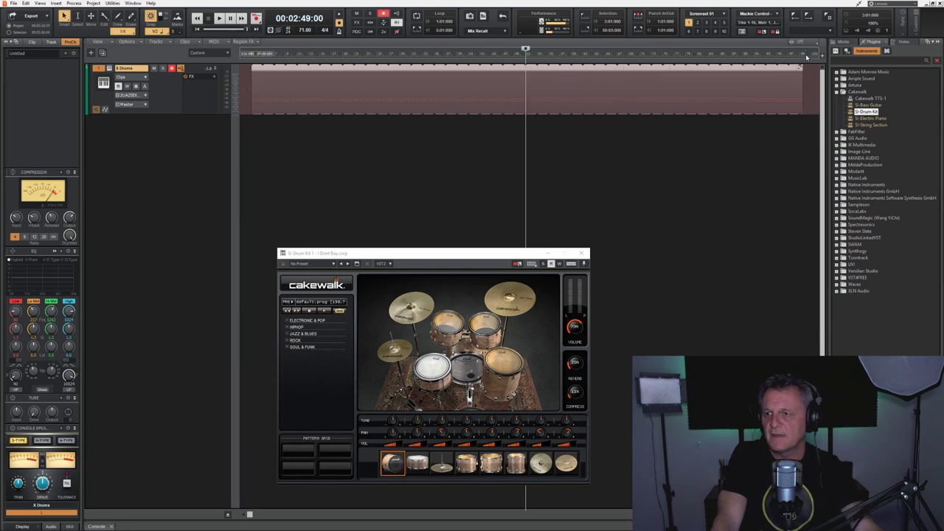
click(804, 52)
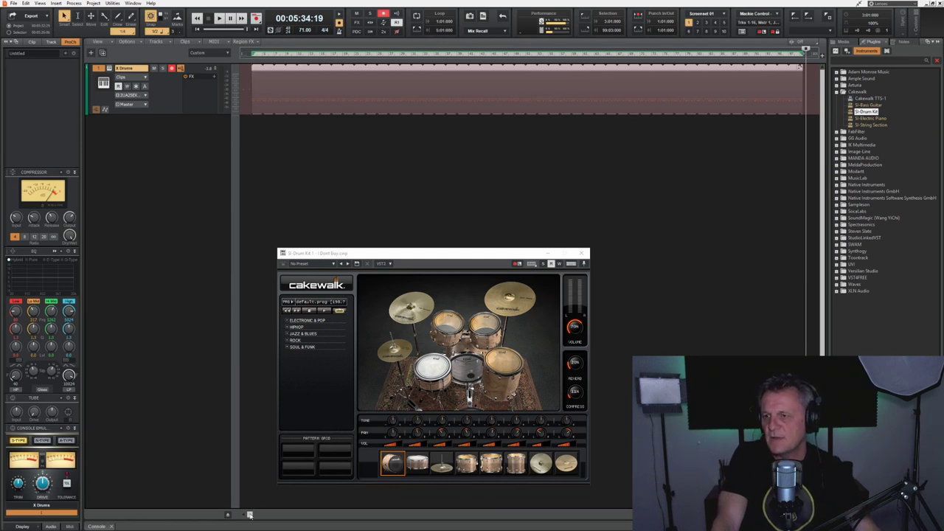
Fit the whole drum loop in view and play it back from the clip's start
drag(251, 516, 610, 514)
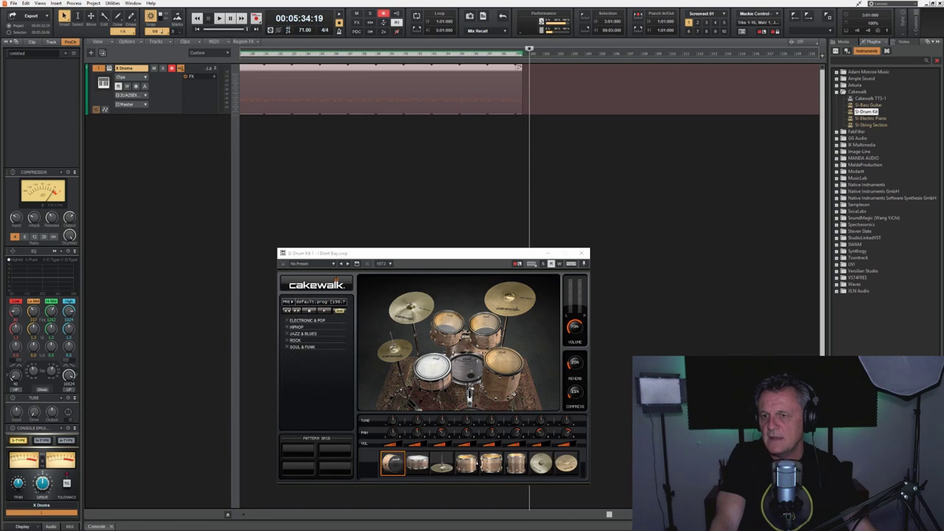
key(ctrl+Right)
key(ctrl+Right)
key(ctrl+Right)
key(ctrl+Right)
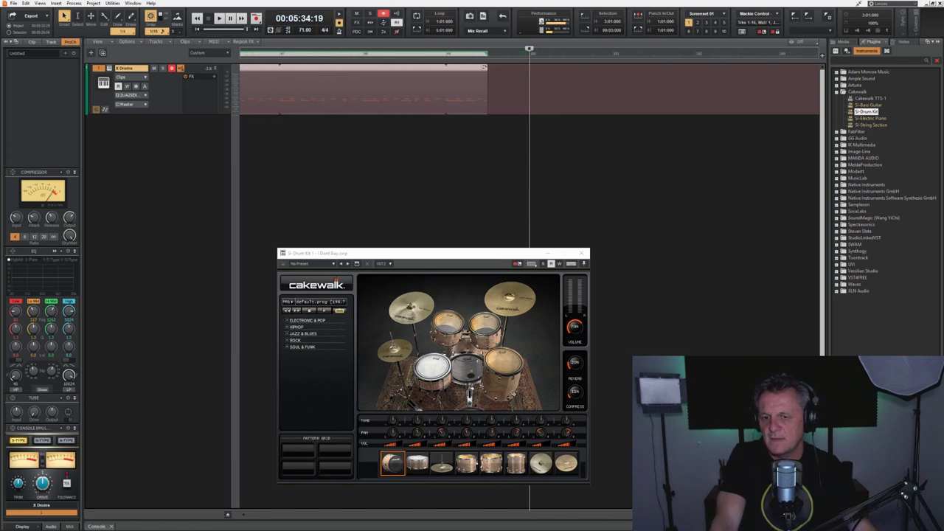
drag(613, 514, 250, 514)
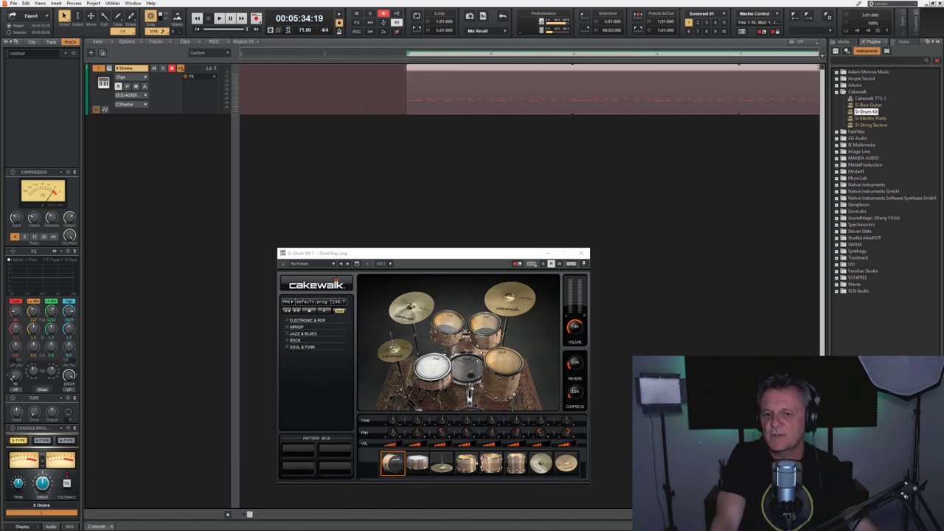
key(ctrl+Left)
key(ctrl+Left)
key(ctrl+Left)
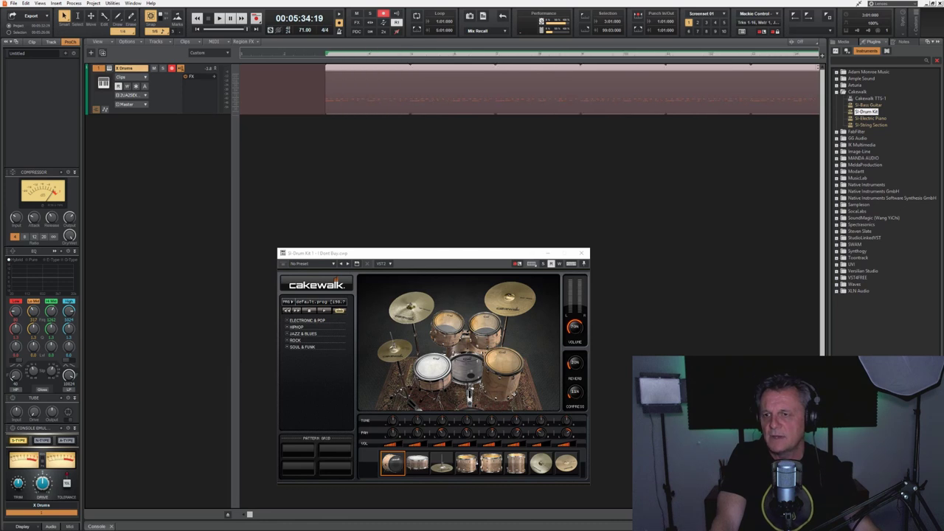
click(326, 57)
key(space)
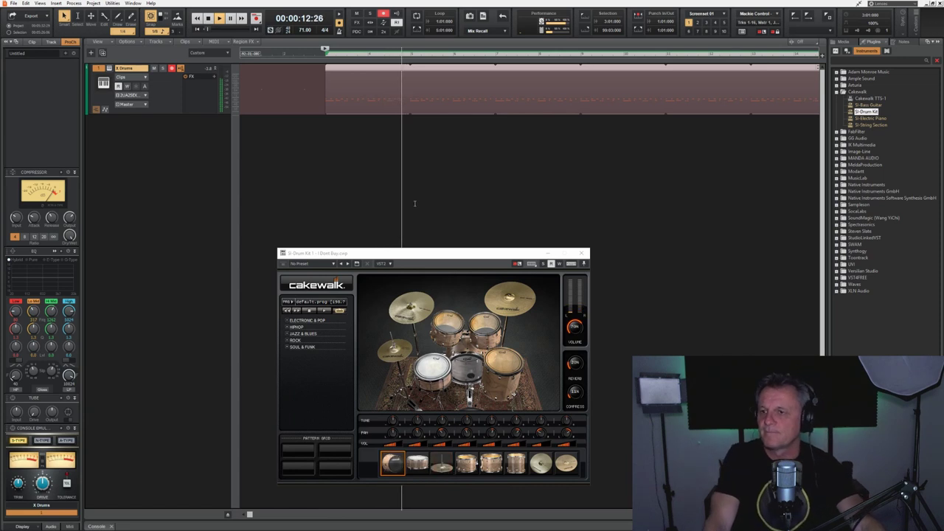
key(space)
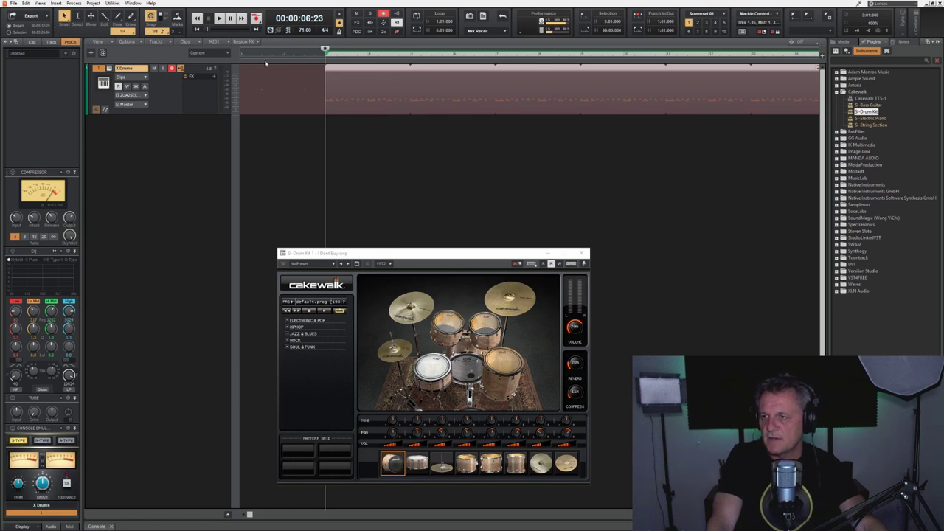
Record a short Record 3 clip on X Drums from the project start and select it
drag(325, 51, 222, 62)
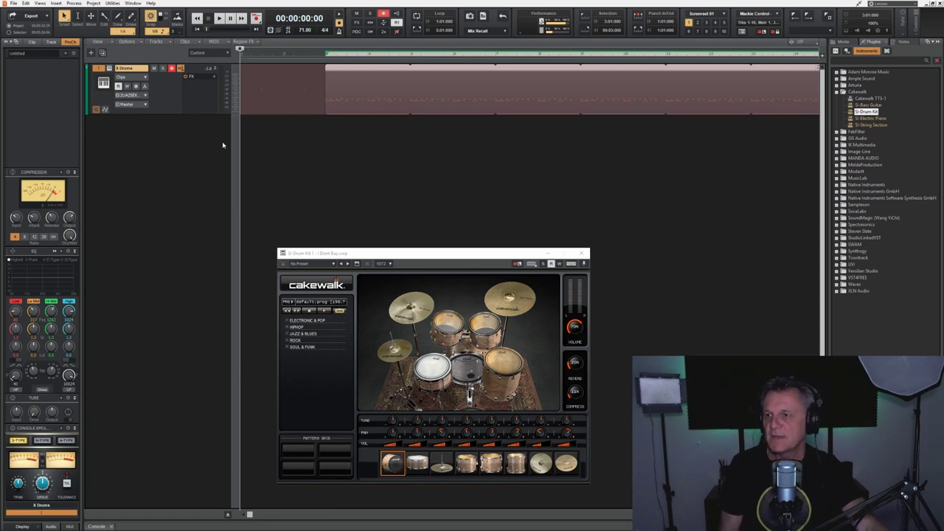
click(256, 19)
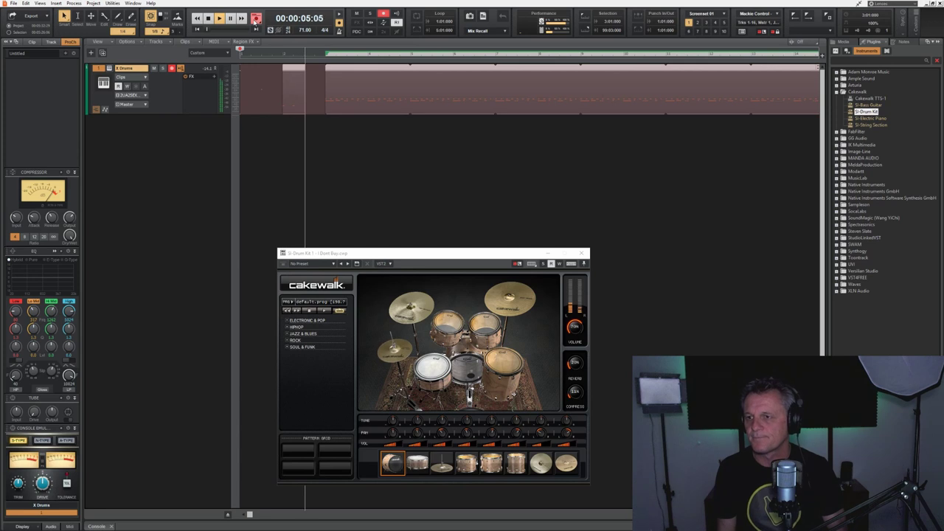
click(256, 19)
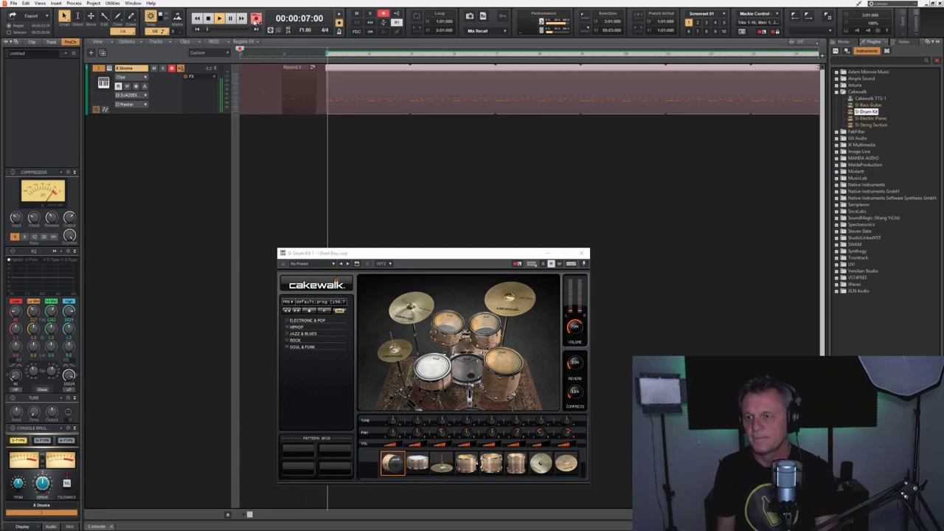
click(294, 67)
Quantize Record 3 to a different note duration and disarm recording on X Drums
key(q)
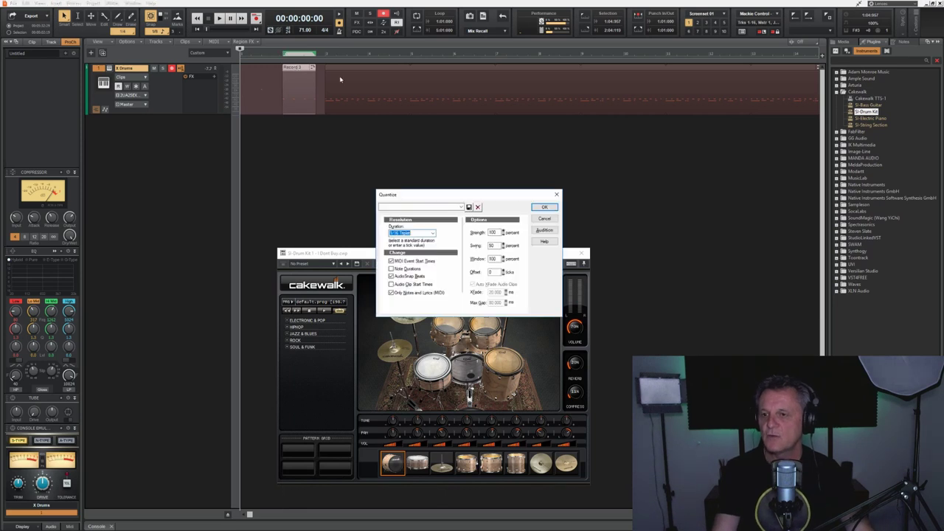
click(433, 233)
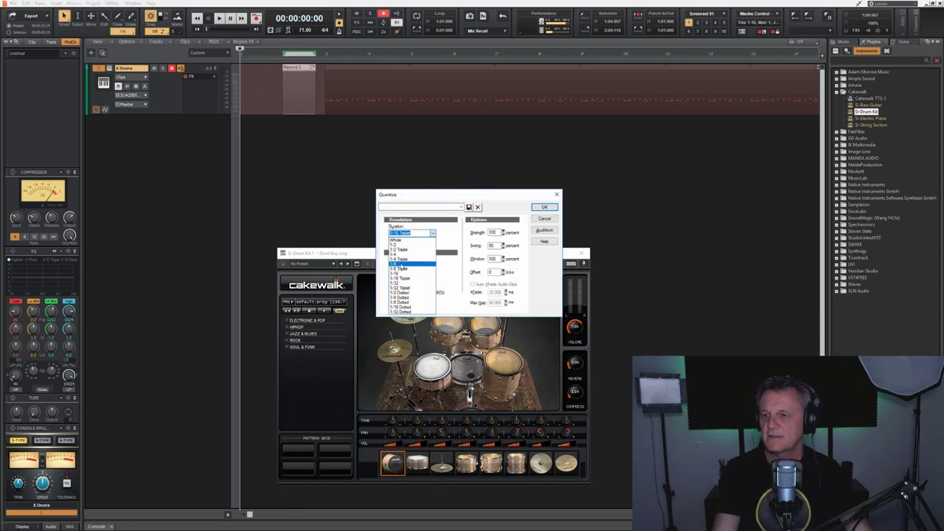
click(403, 257)
click(540, 207)
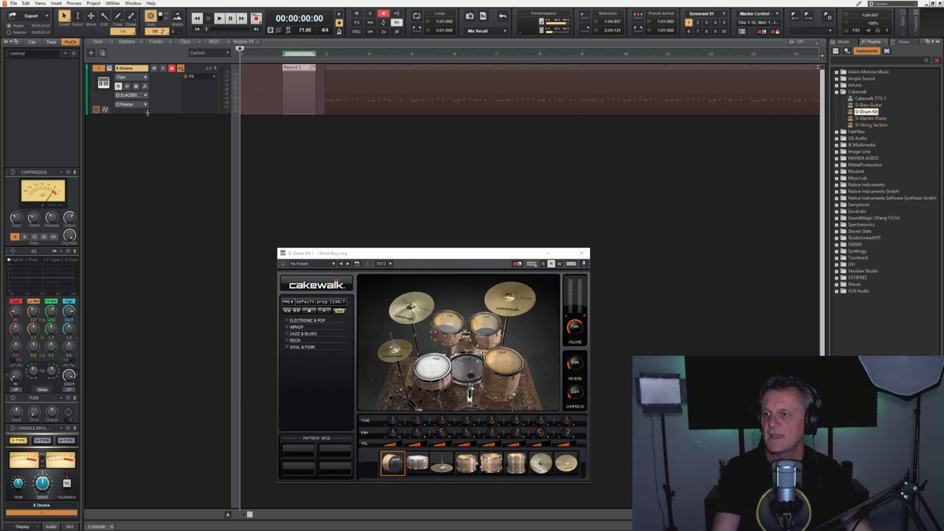
click(172, 68)
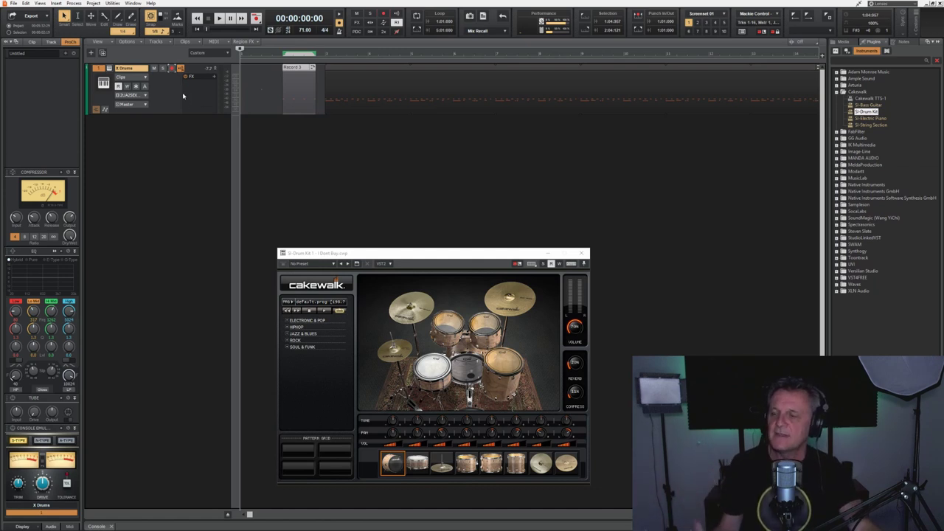
Save the project as 'I Dont Buy 03.cwp' with Save As
click(13, 4)
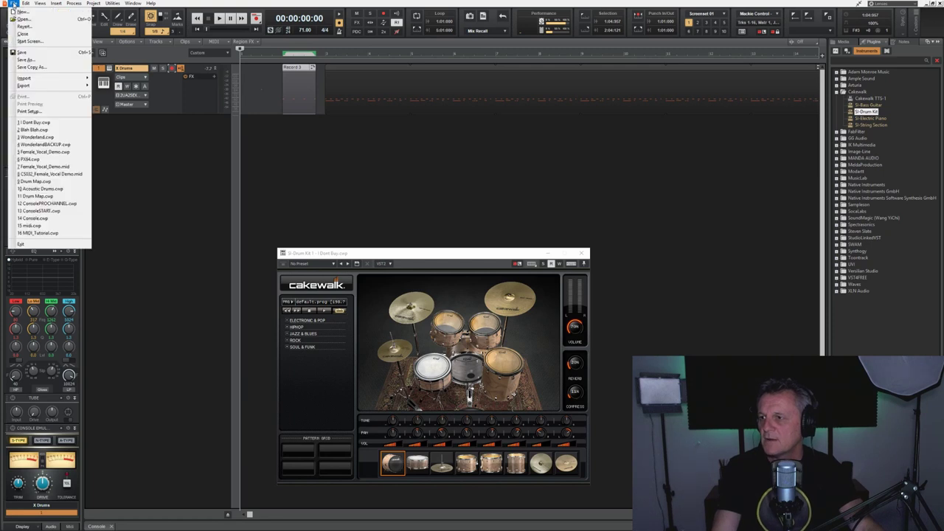
click(24, 61)
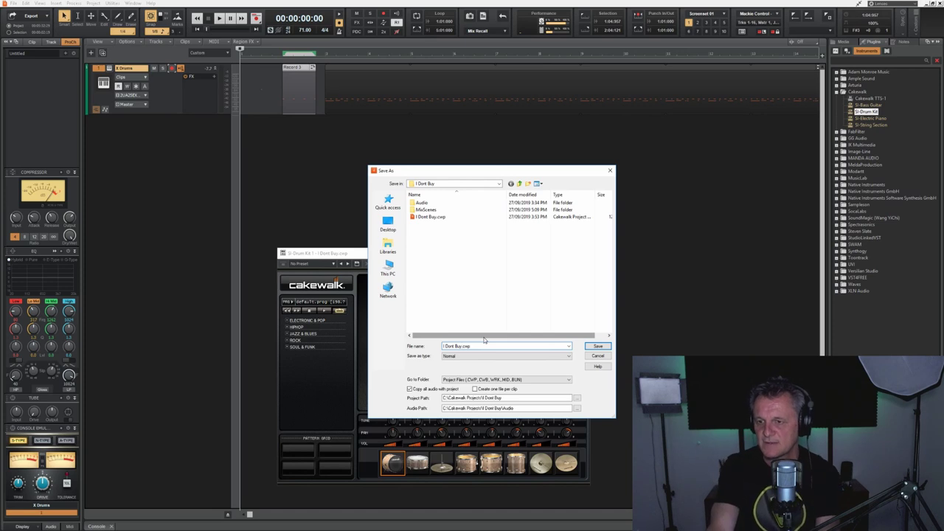
text(03)
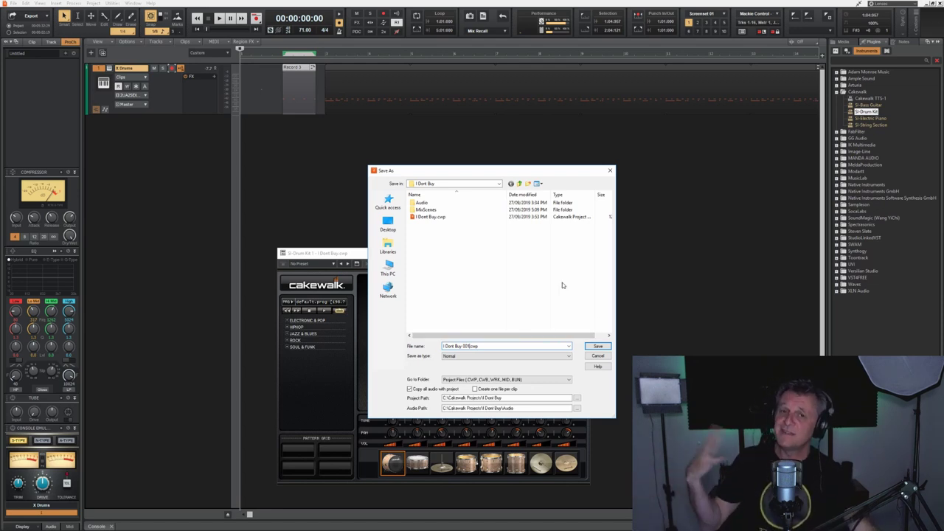
click(594, 346)
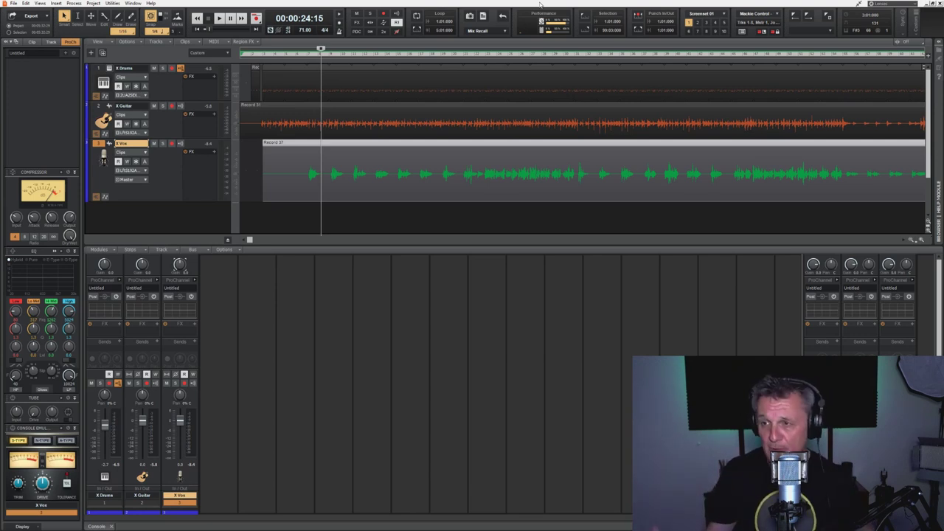
Return the Now Time to 3:01:000 and insert a marker named Intro there
click(263, 55)
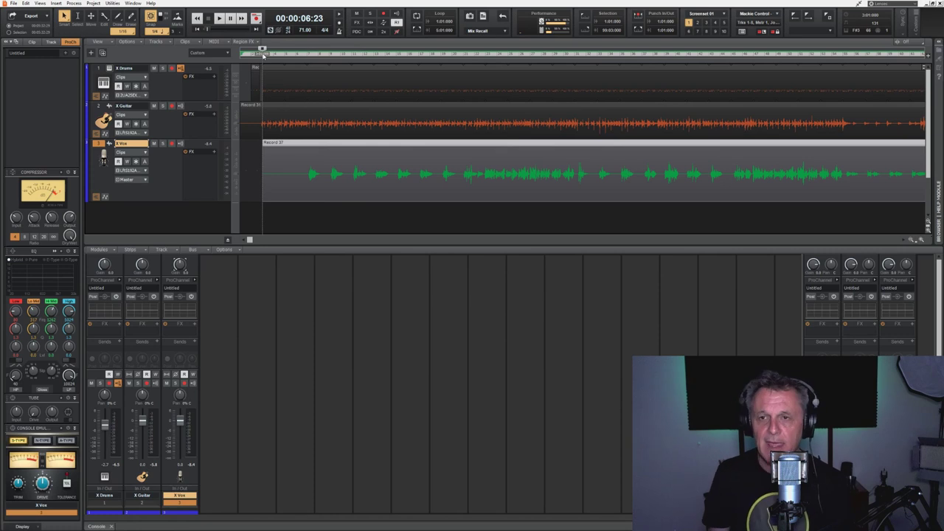
key(F11)
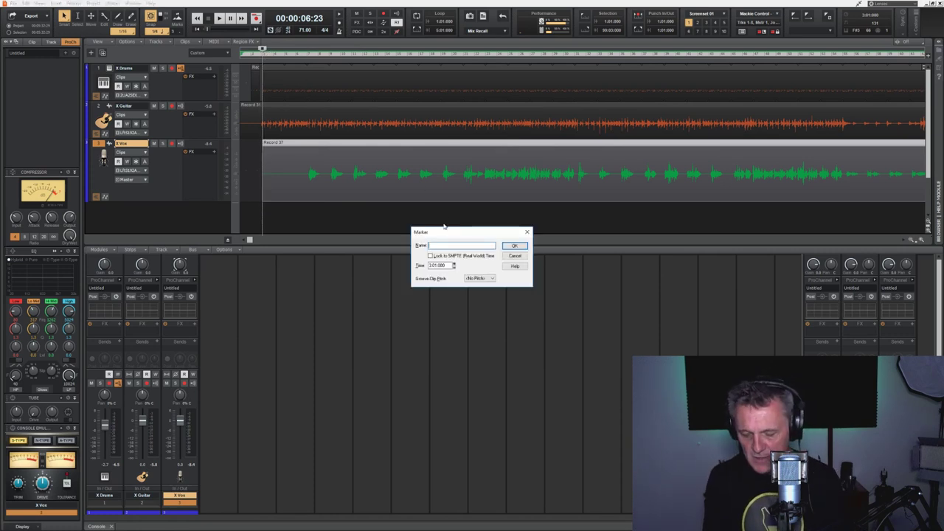
text(Verse)
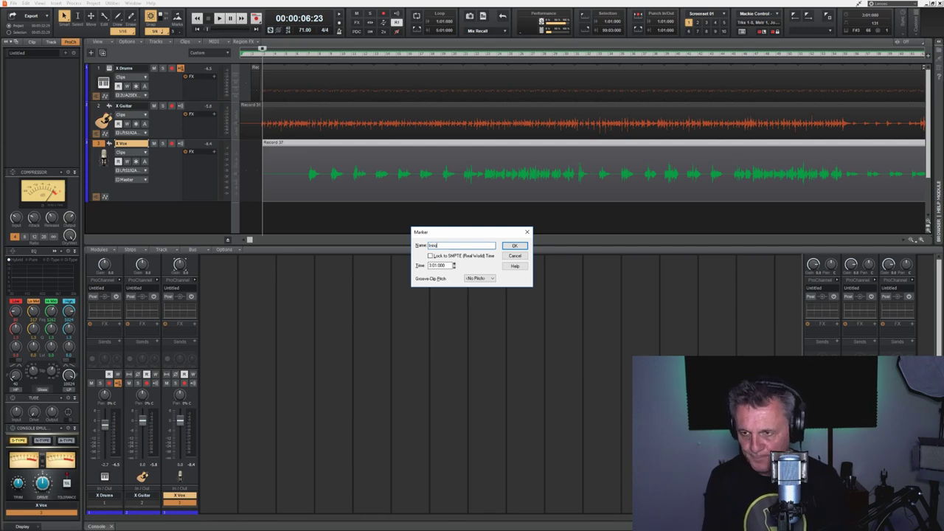
key(Return)
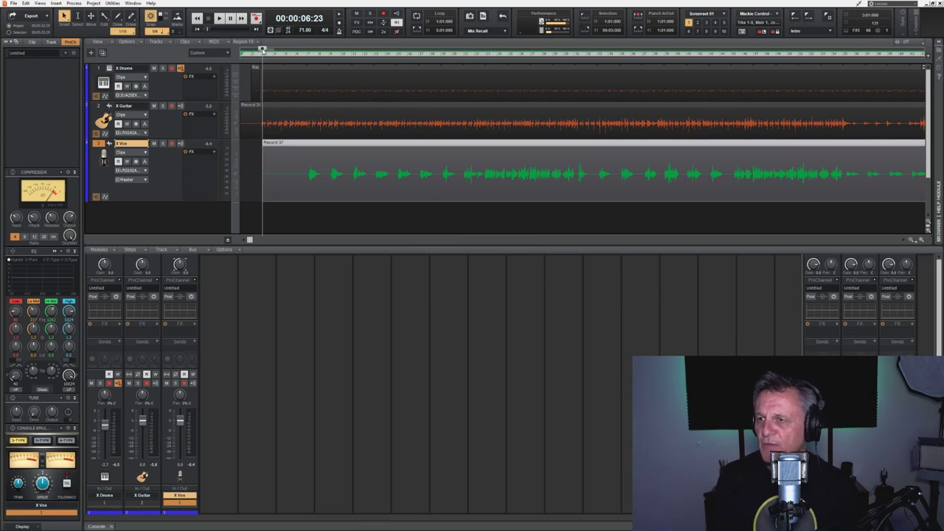
Insert a 'V1: I met an old man' marker at bar 7, the first verse
drag(300, 52, 308, 57)
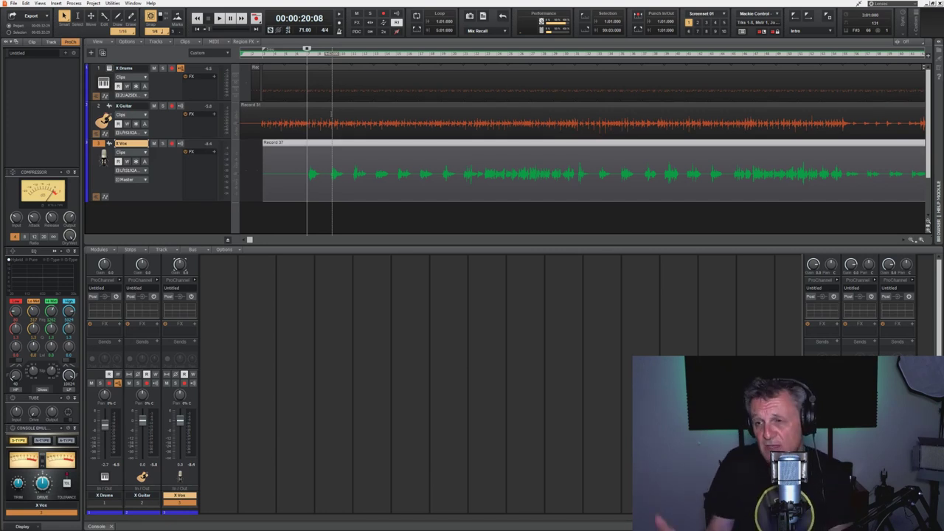
key(m)
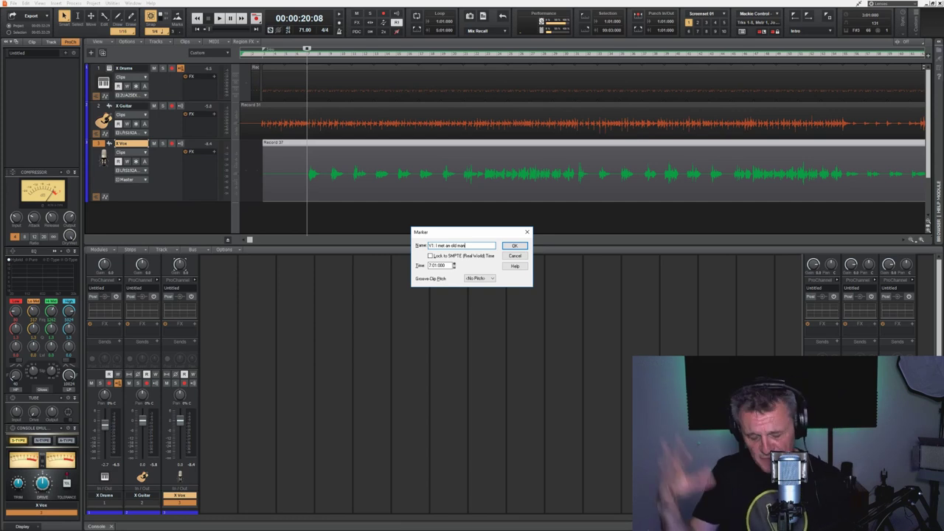
key(Return)
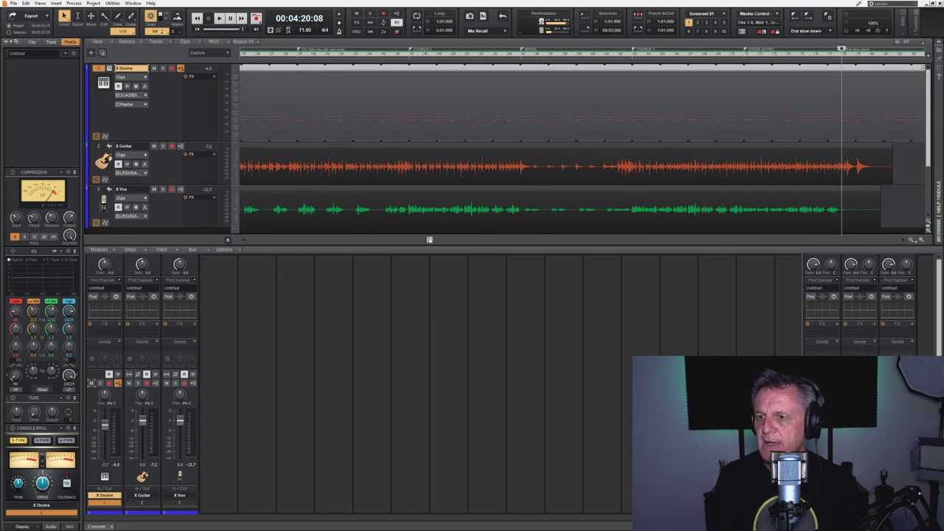
Scroll to the BREAK marker and set the Now Time to 00:03:02:16
mouse_move(431, 241)
mouse_down()
mouse_move(362, 239)
mouse_move(443, 239)
mouse_up()
click(487, 56)
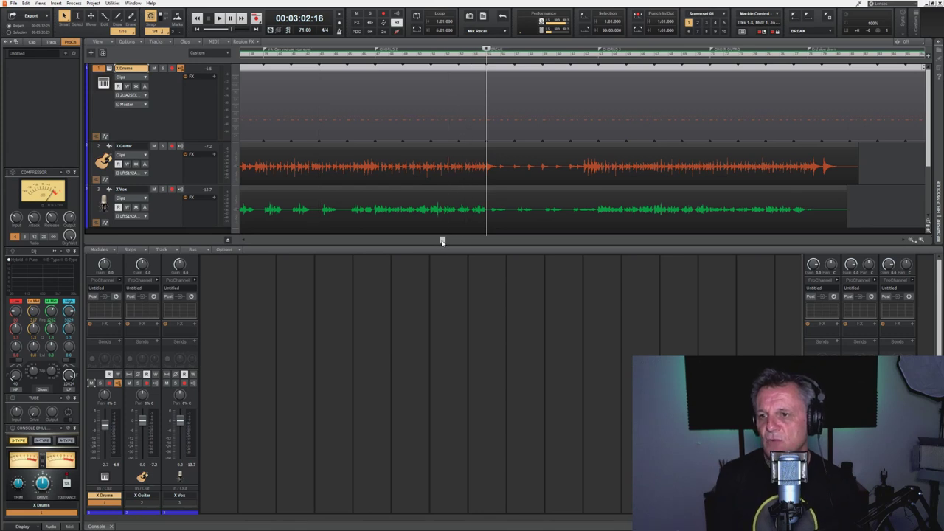
Zoom the timeline out so the whole song, BREAK through End slow down, is visible
drag(443, 241, 548, 241)
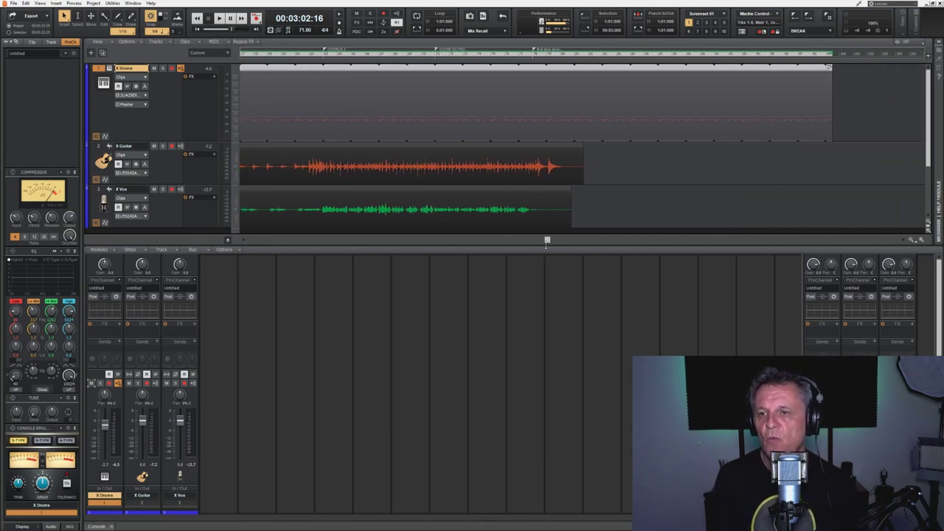